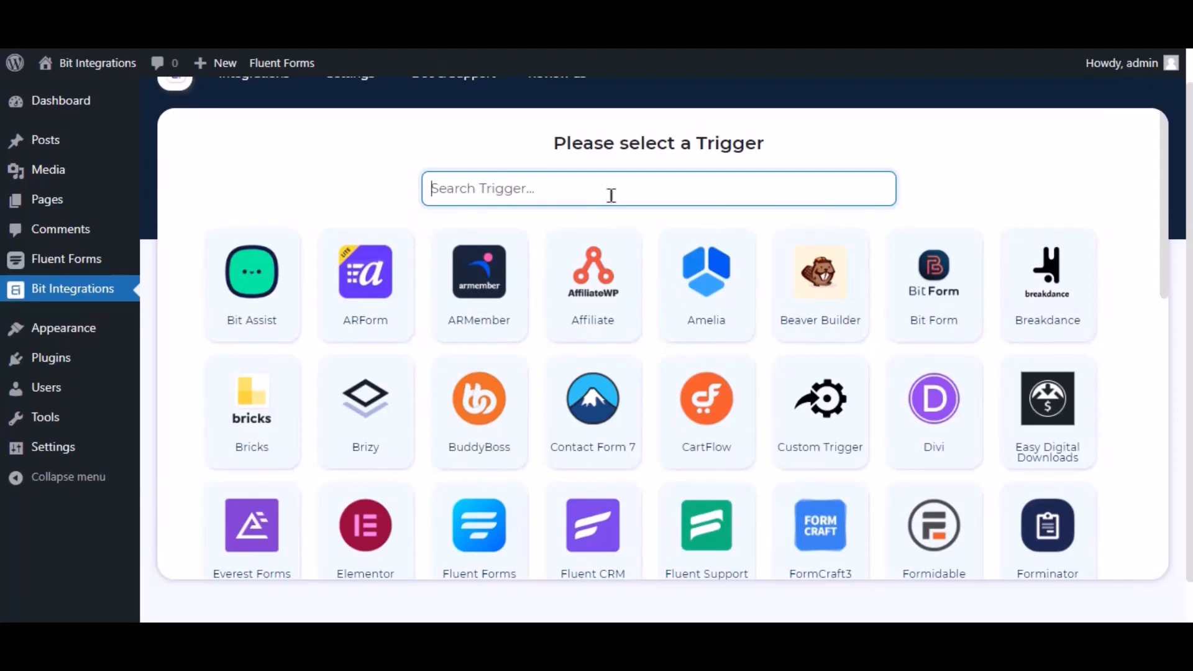
# Step: Set Fluent Forms' Contact Form Demo as the trigger and continue to the action choice
pyautogui.write('fluent forms')
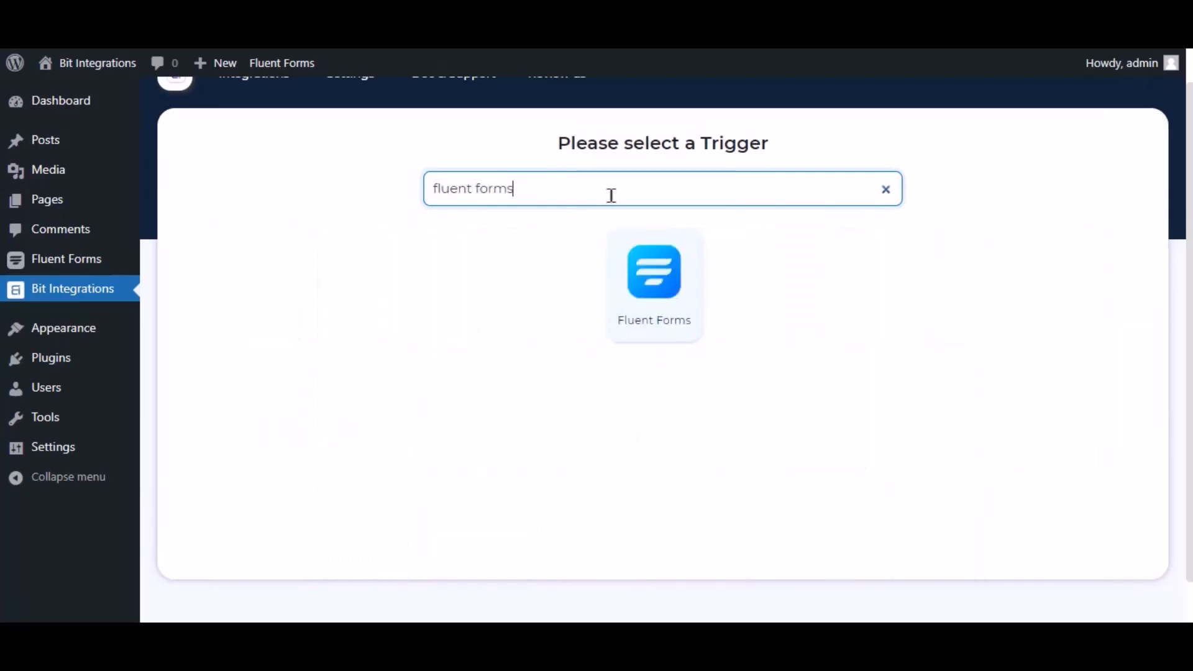
pyautogui.click(657, 283)
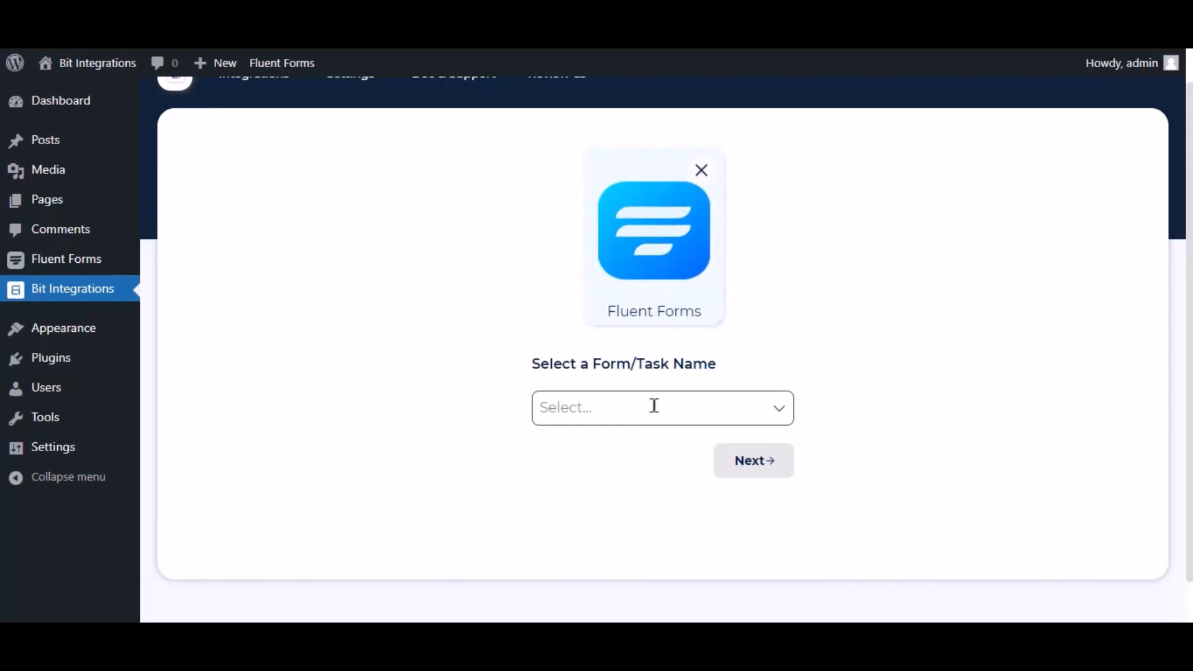
pyautogui.click(623, 405)
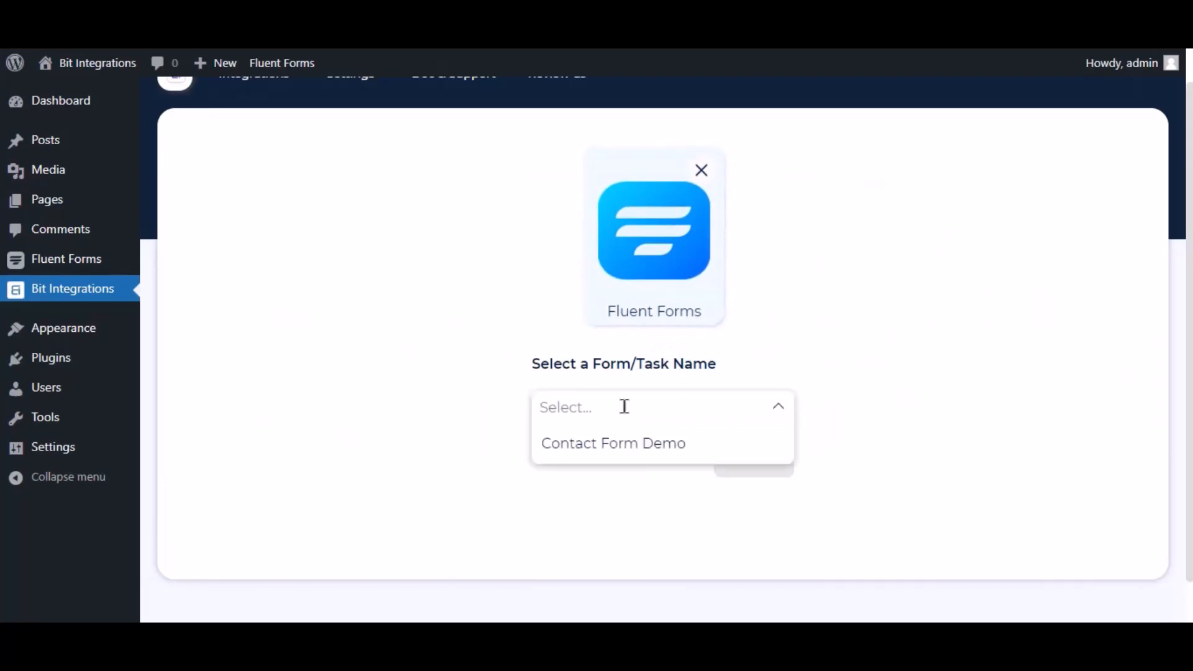
pyautogui.click(609, 441)
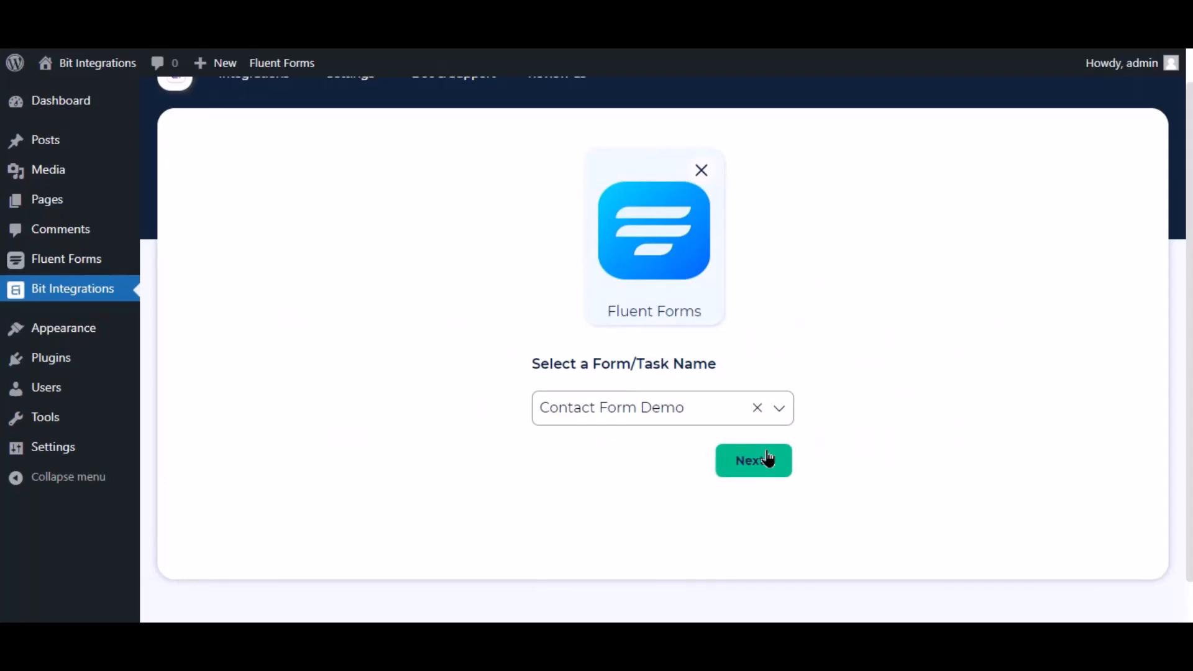
pyautogui.click(768, 459)
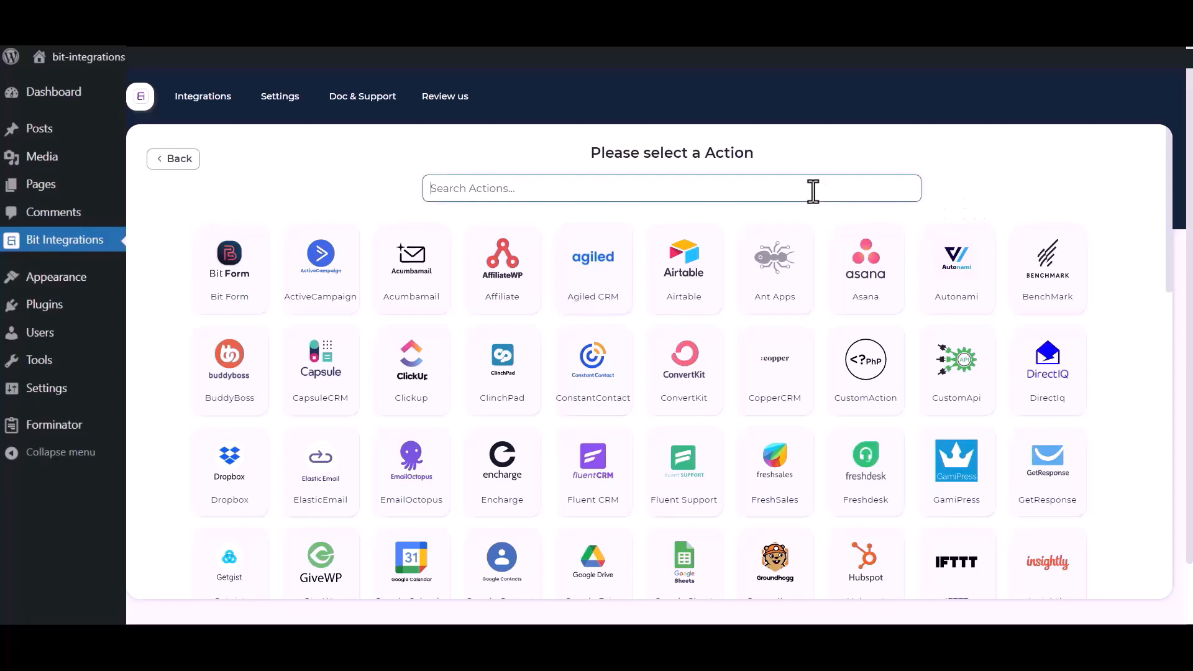
# Step: Pick Salesforce as the action and review its Integration Name and Client secret fields
pyautogui.write('sales')
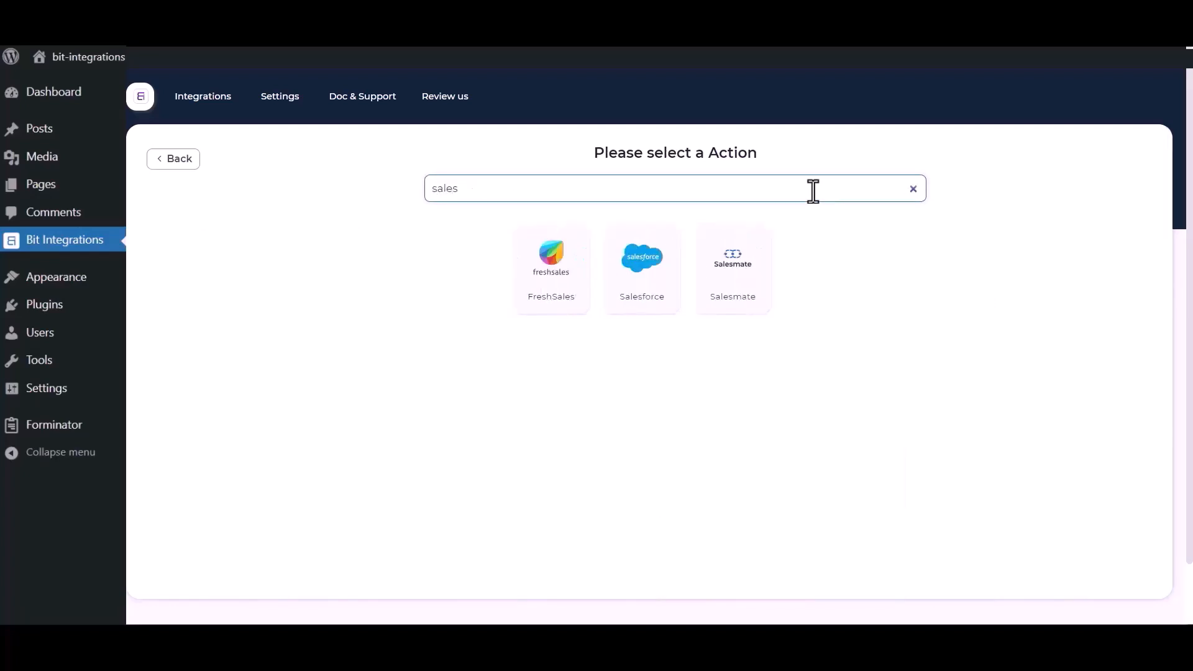
pyautogui.click(631, 291)
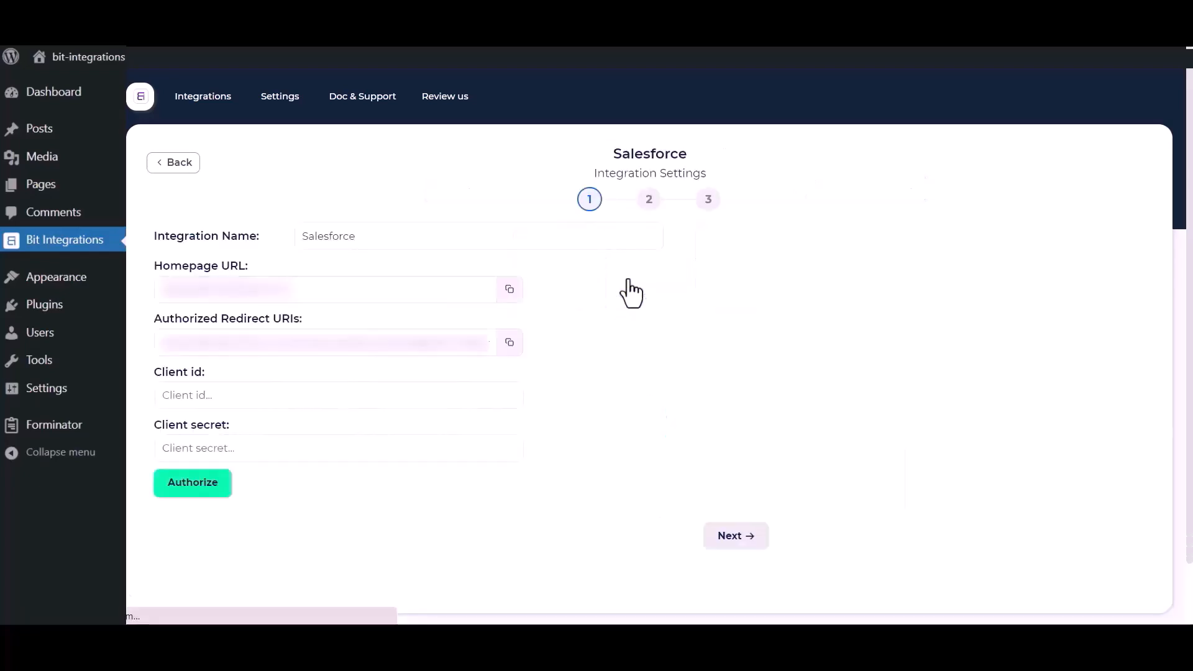
pyautogui.click(394, 231)
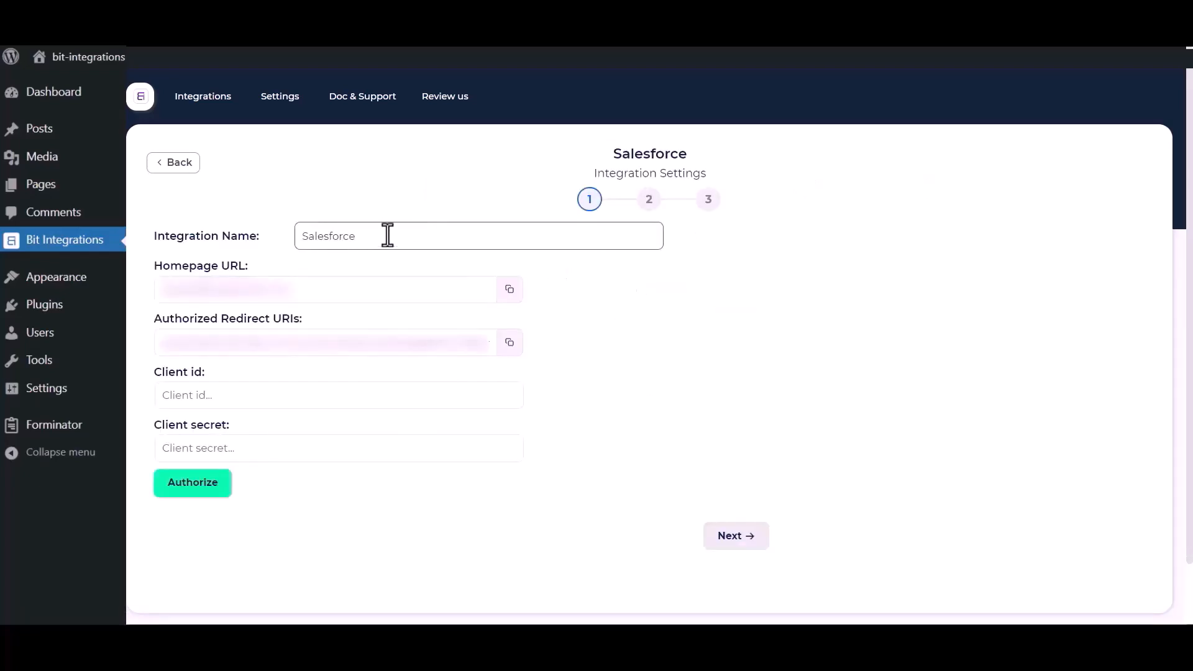
pyautogui.moveTo(387, 235); pyautogui.dragTo(308, 236)
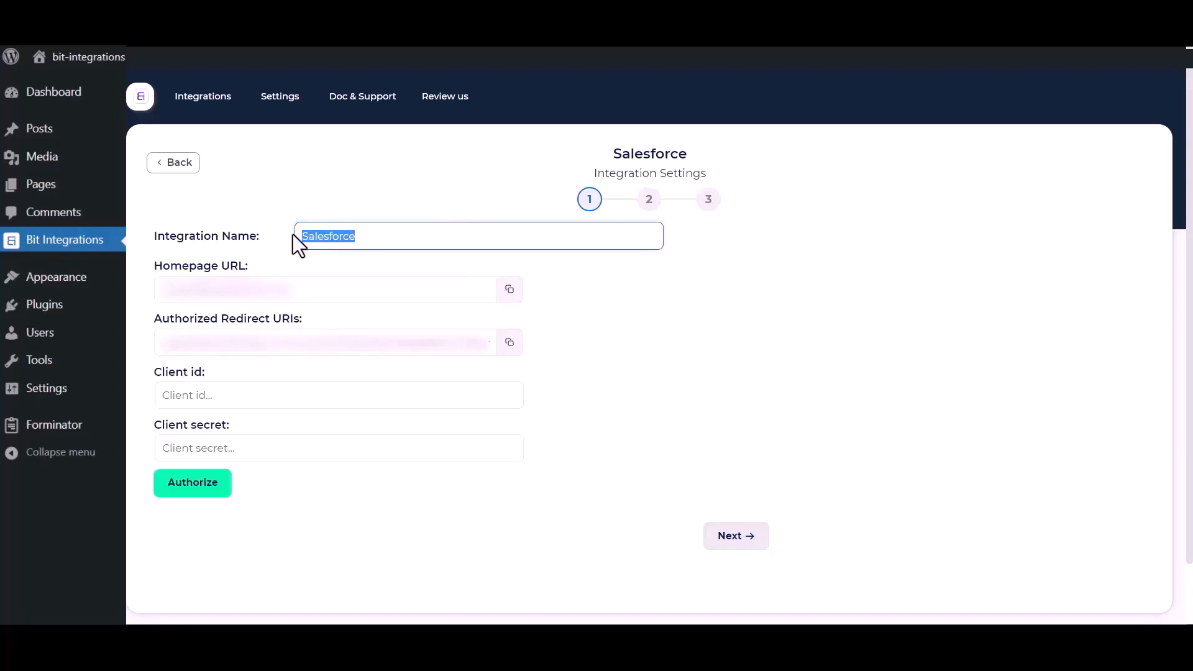
pyautogui.click(672, 417)
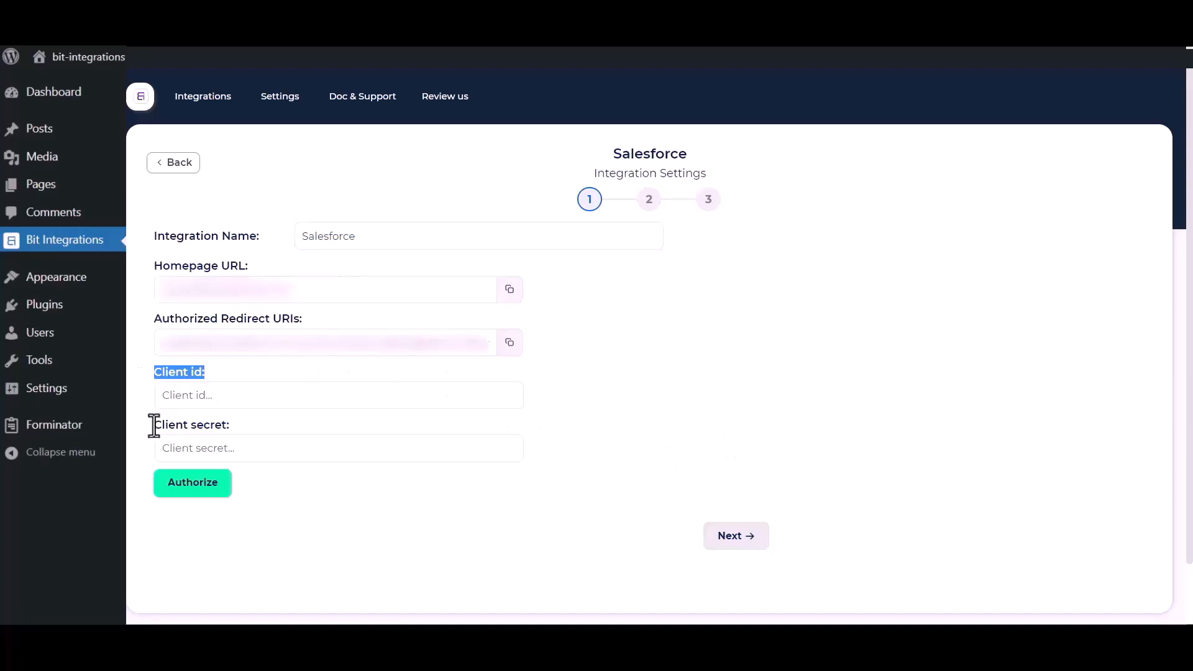
pyautogui.moveTo(156, 424); pyautogui.dragTo(226, 433)
pyautogui.click(636, 411)
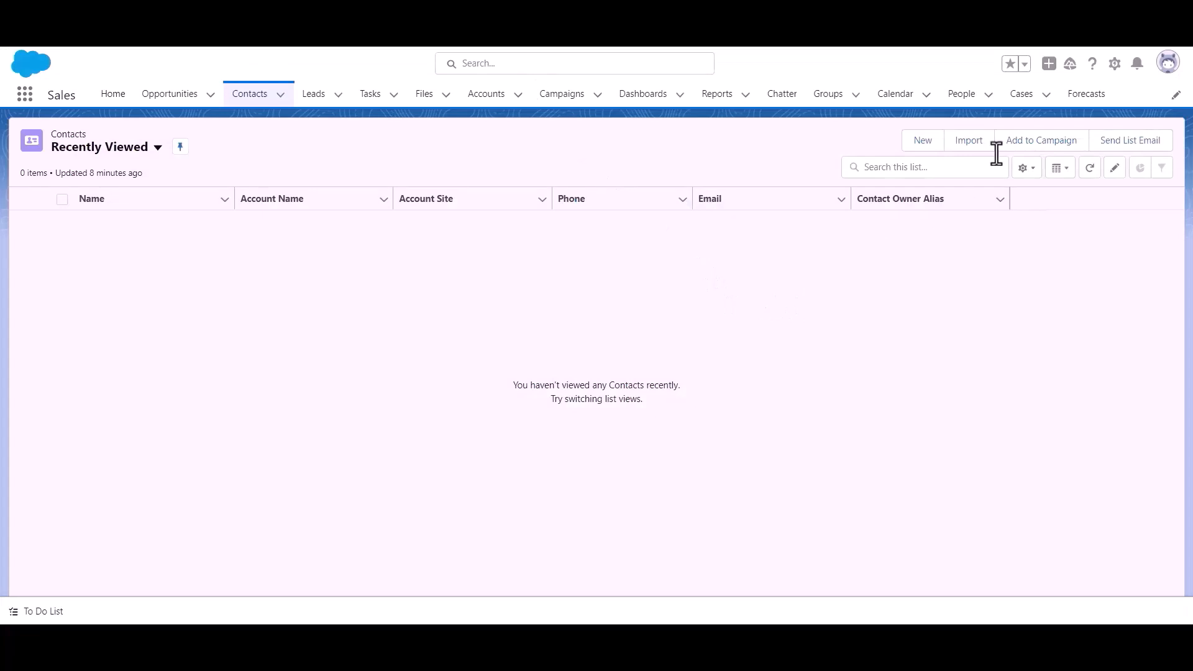
# Step: Go to Salesforce Setup, open Apps > App Manager under Platform Tools, and start a new connected app
pyautogui.click(1115, 76)
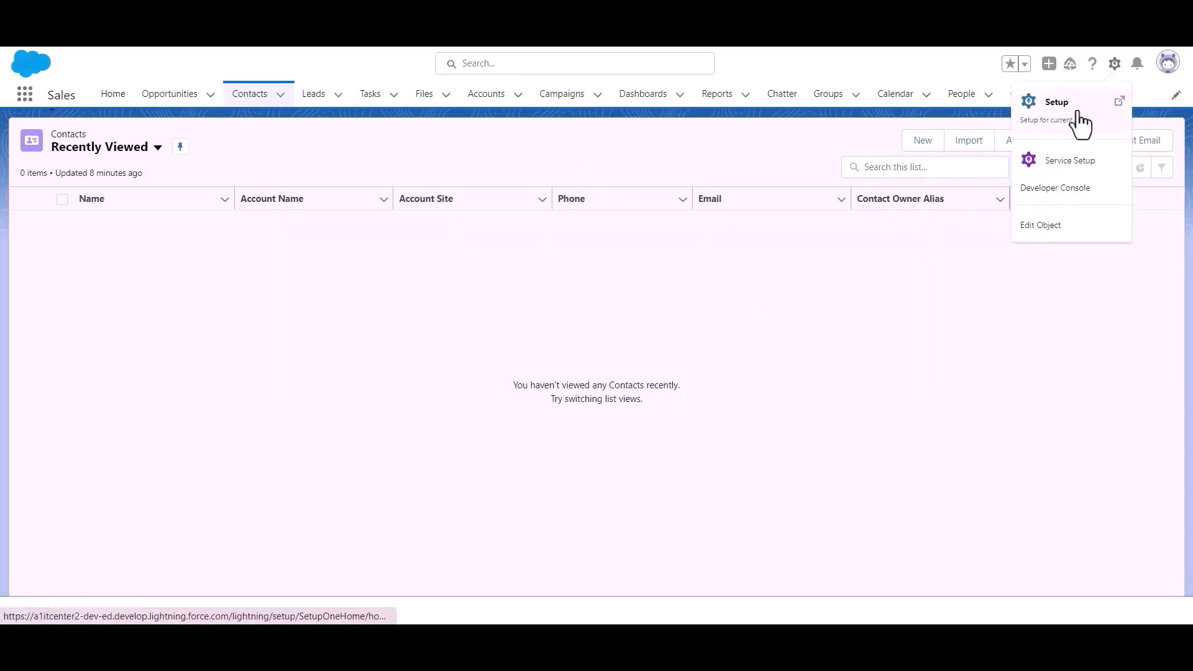
pyautogui.click(1079, 123)
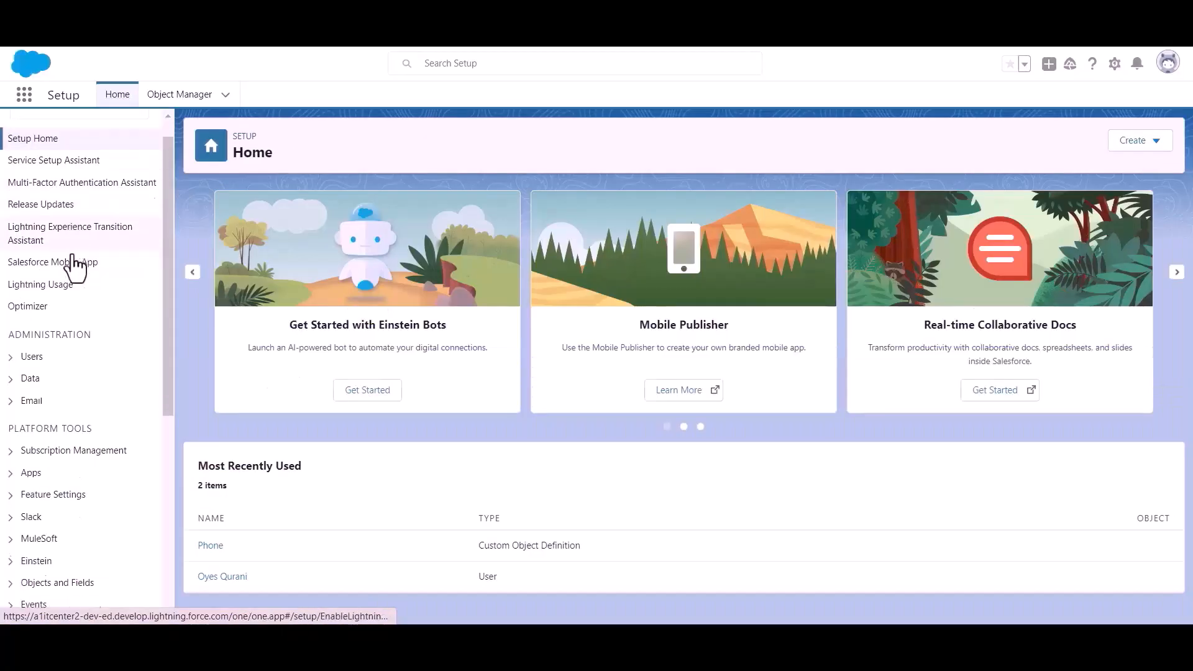
pyautogui.scroll(-3, 75, 265)
pyautogui.moveTo(8, 301); pyautogui.dragTo(128, 314)
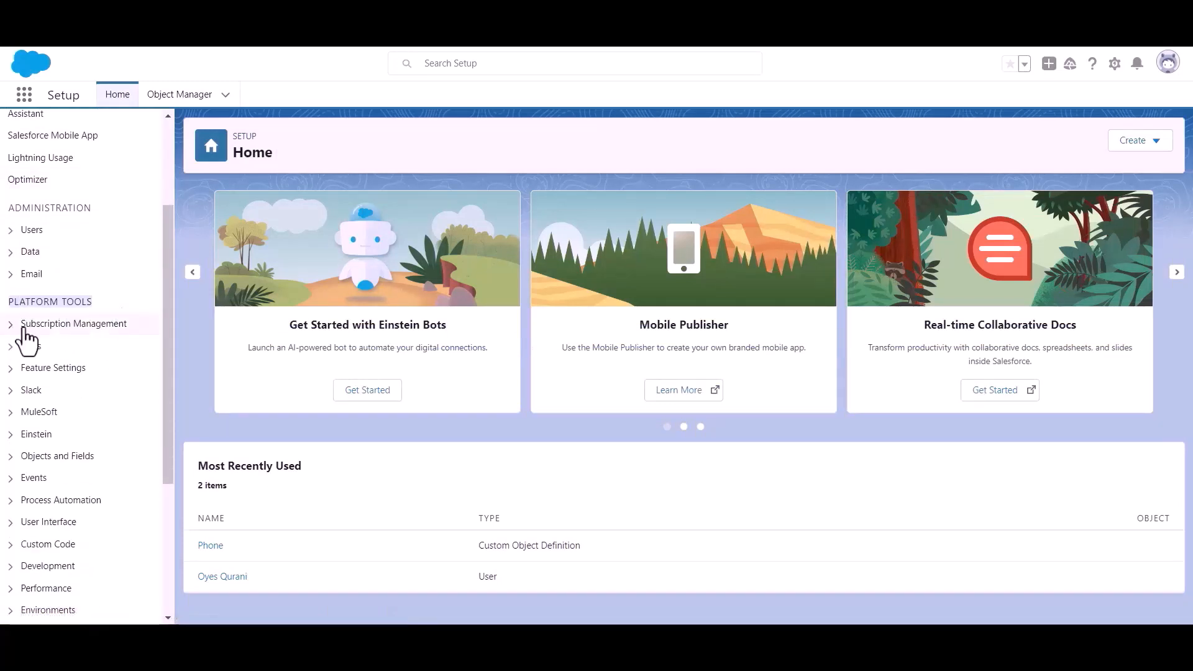
pyautogui.click(14, 346)
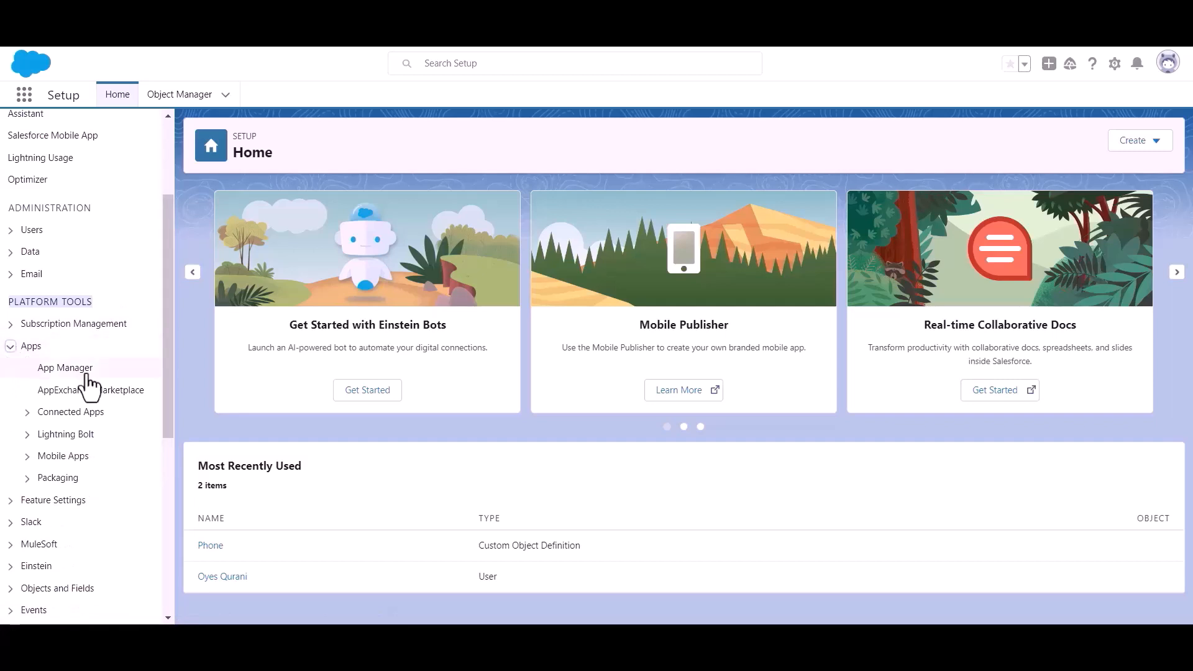
pyautogui.click(65, 368)
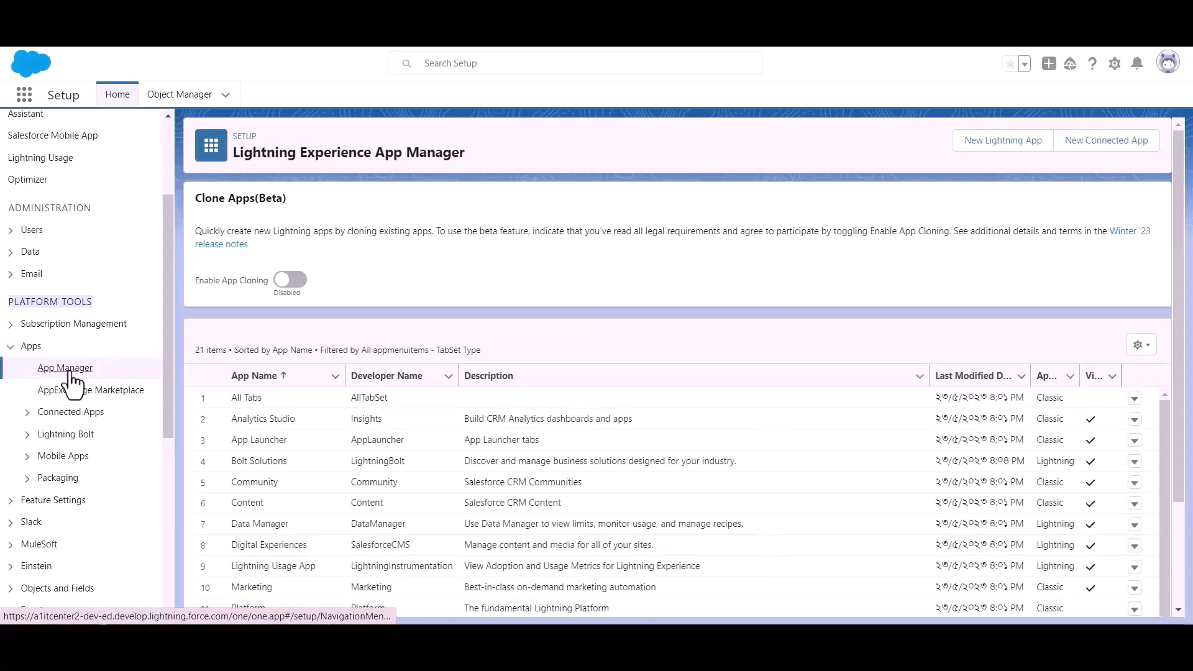
pyautogui.click(1097, 155)
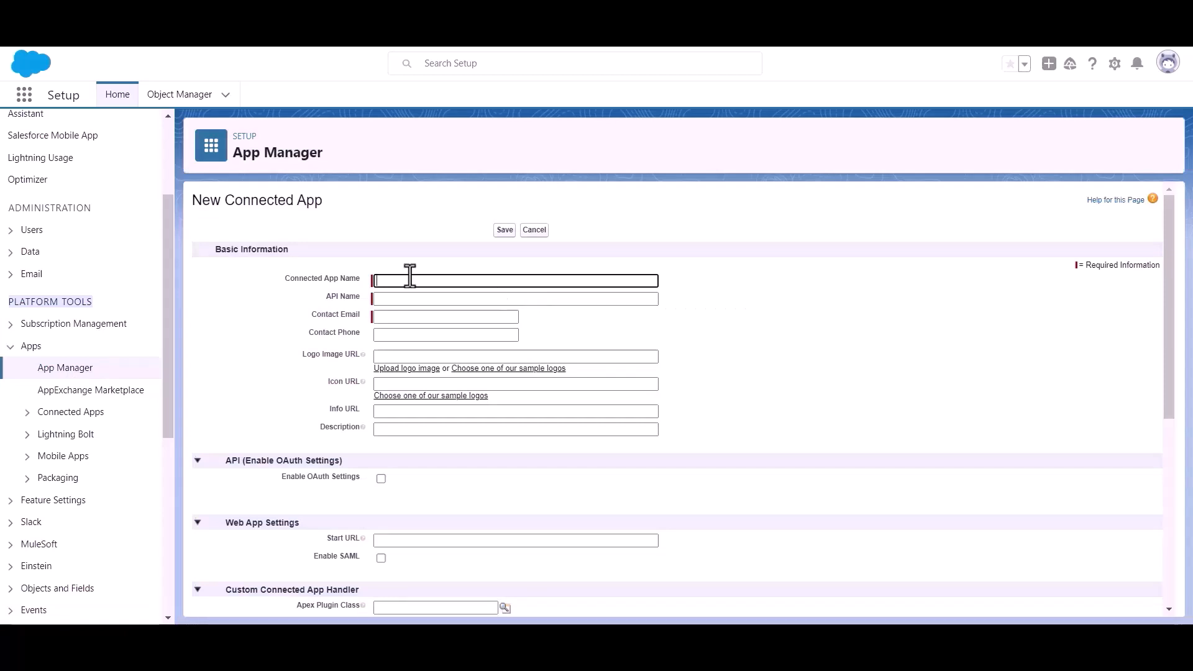
# Step: Name the connected app 'Bit Apps' and fill in the contact e-mail
pyautogui.write('Bit Apps')
pyautogui.click(417, 317)
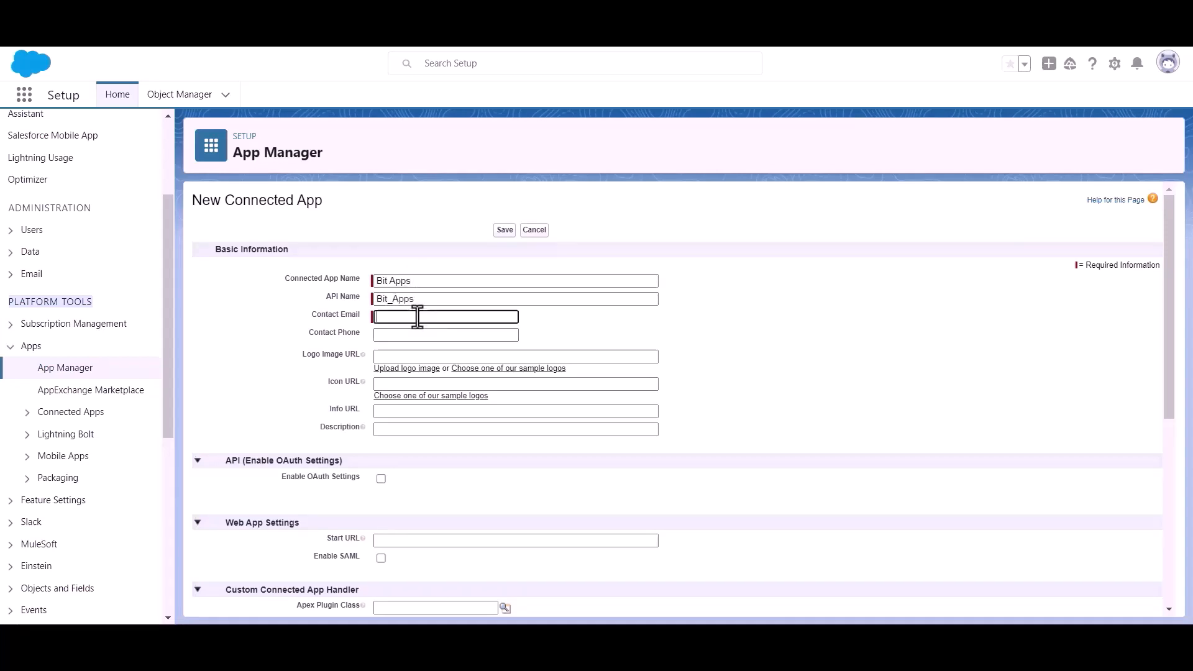
pyautogui.hotkey('ctrl', 'v')
pyautogui.click(582, 322)
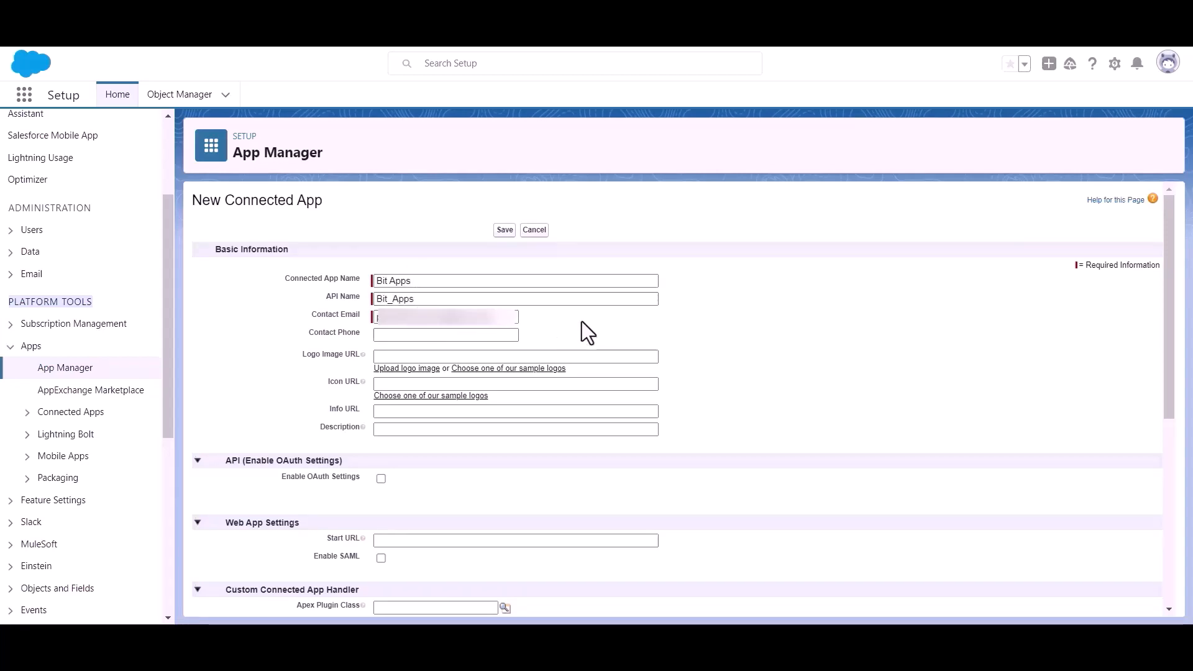
# Step: Enable OAuth settings, then copy the authorized redirect URI from Bit Integrations
pyautogui.scroll(-1, 580, 319)
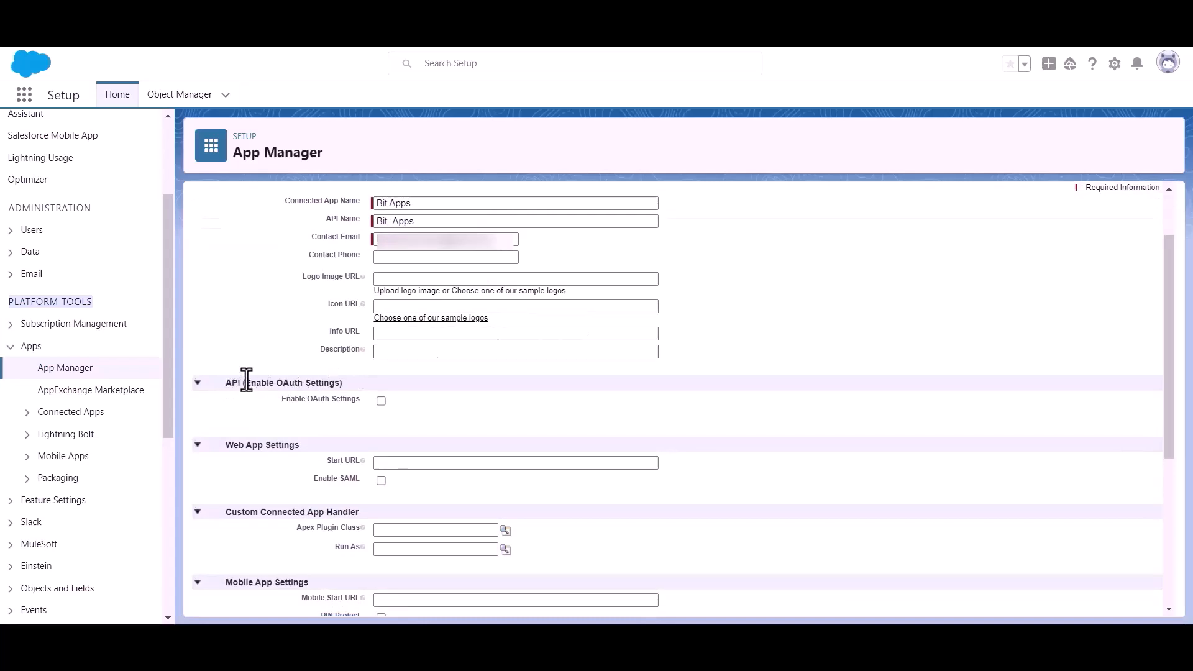
pyautogui.moveTo(243, 382); pyautogui.dragTo(360, 380)
pyautogui.click(460, 415)
pyautogui.click(380, 401)
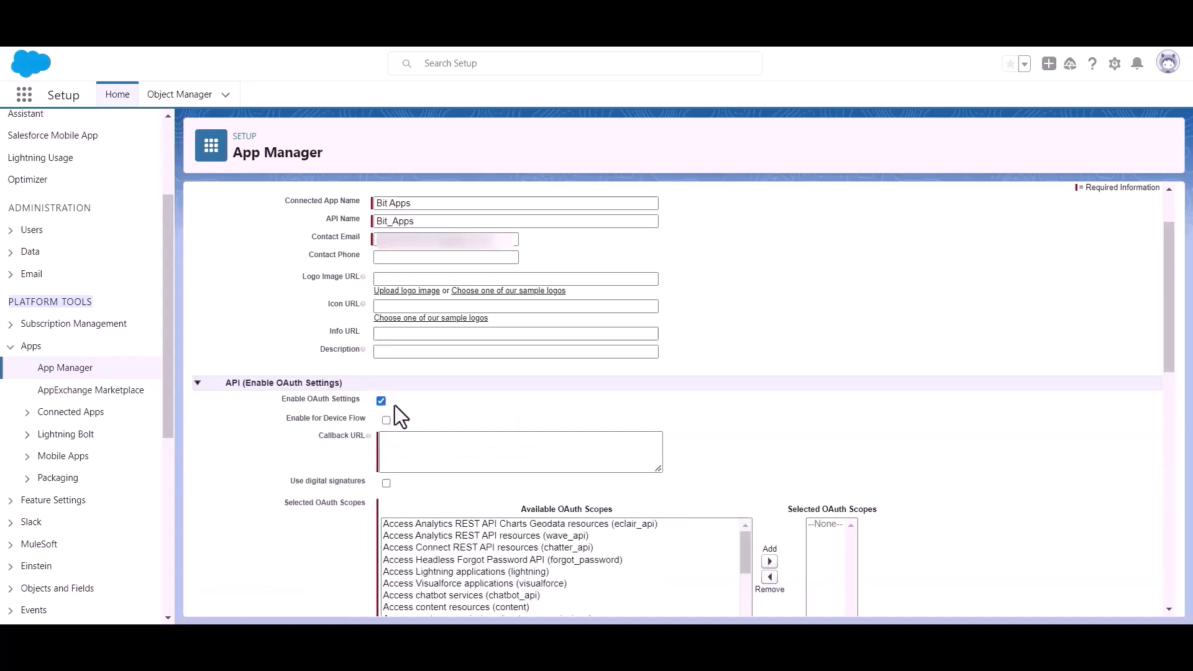
pyautogui.scroll(-1, 398, 397)
pyautogui.click(416, 367)
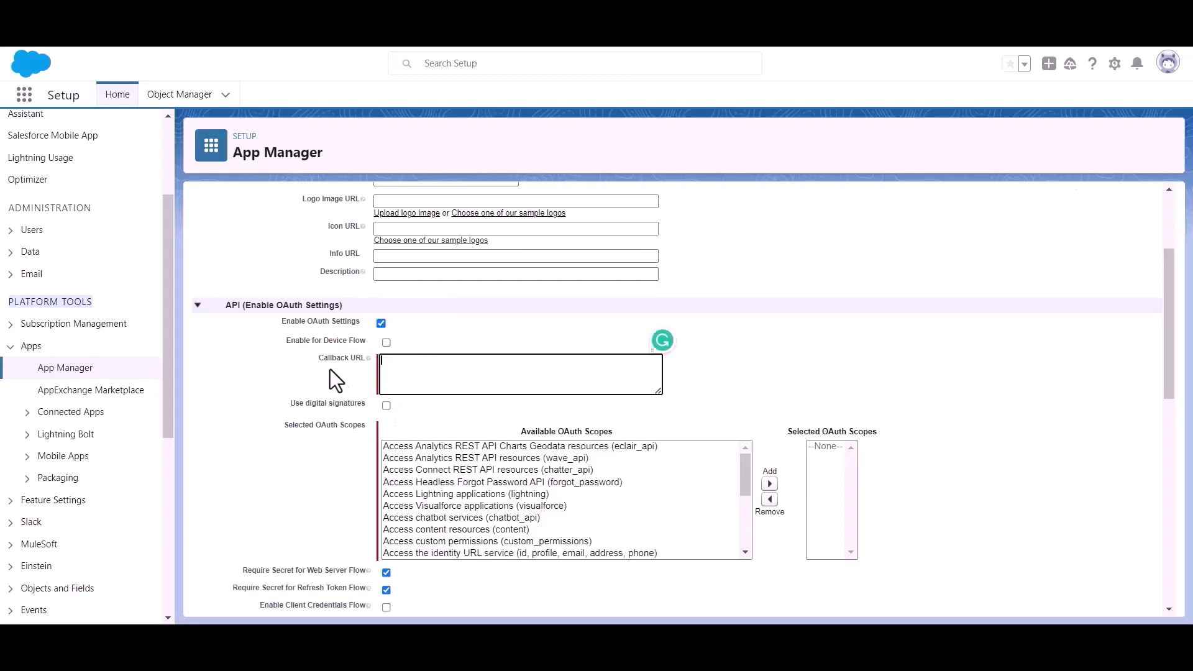
pyautogui.click(208, 14)
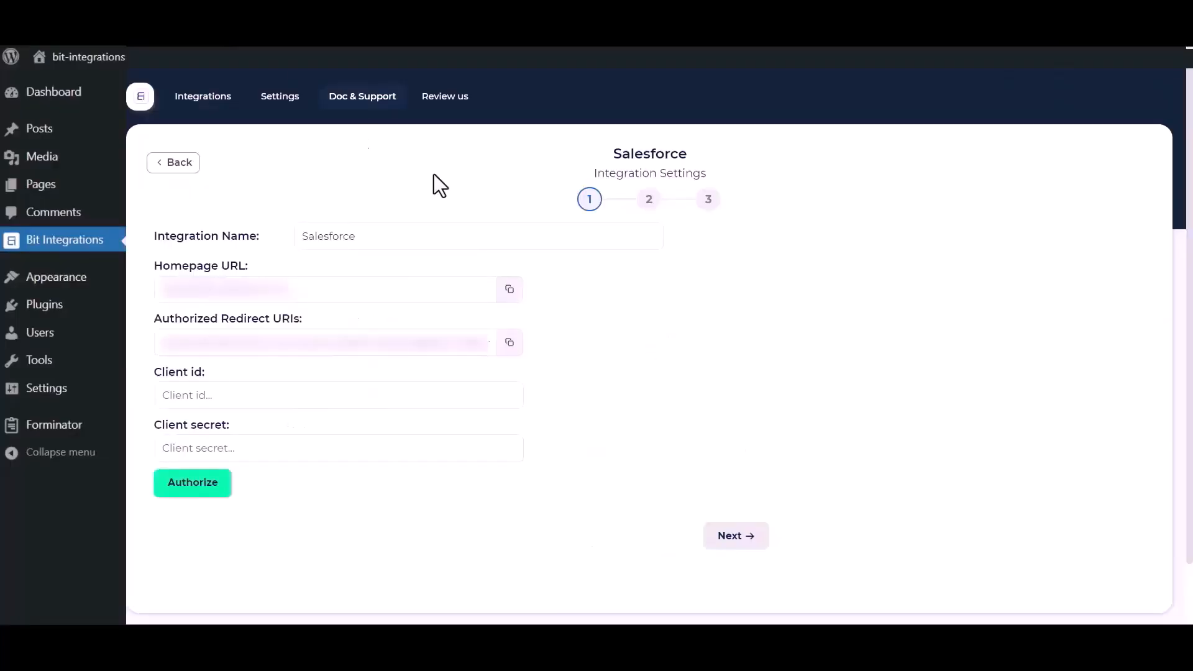
pyautogui.click(508, 350)
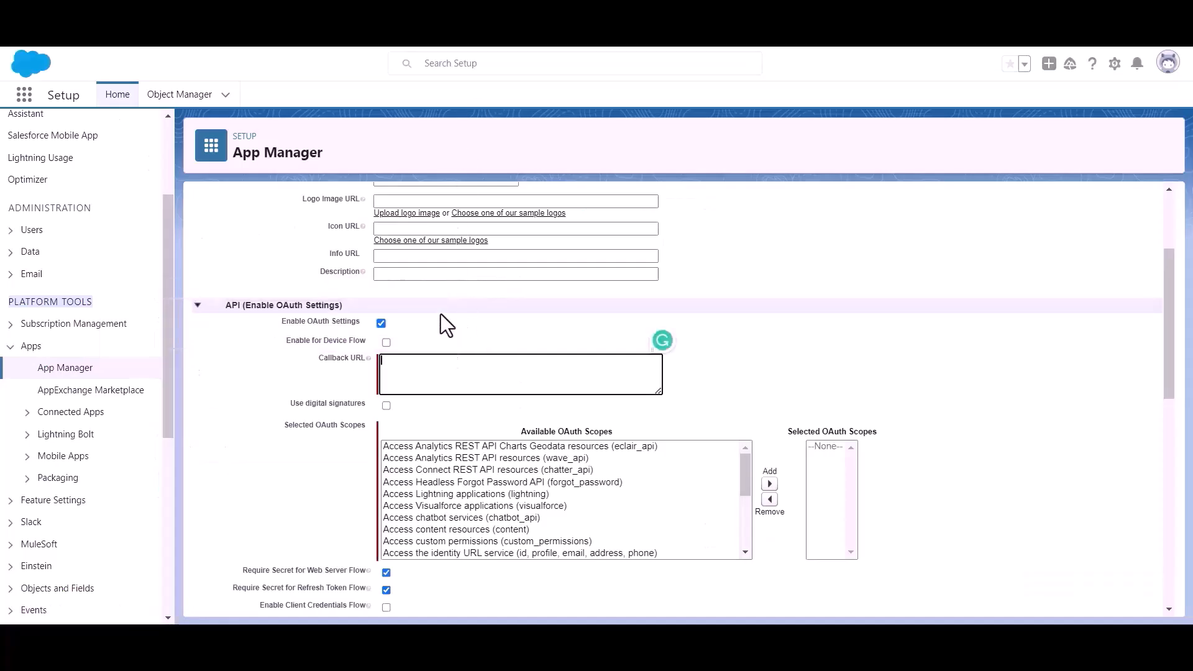
# Step: Paste the redirect URI as Callback URL and add the Full access (full) OAuth scope
pyautogui.hotkey('ctrl', 'v')
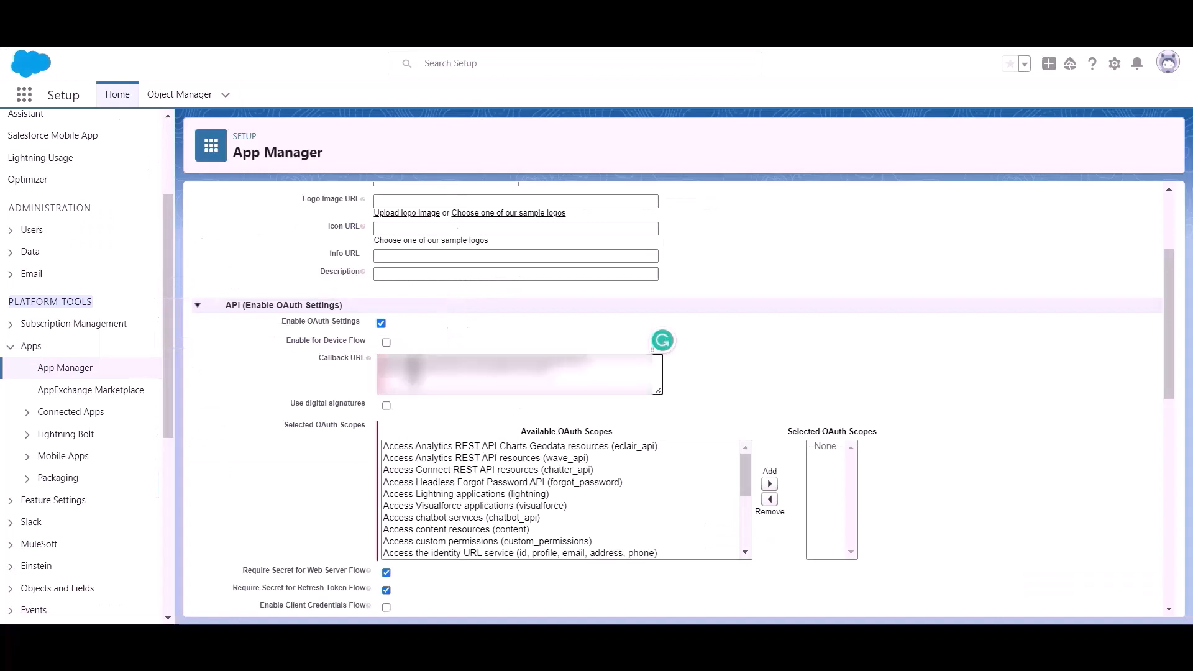
pyautogui.moveTo(282, 426); pyautogui.dragTo(331, 432)
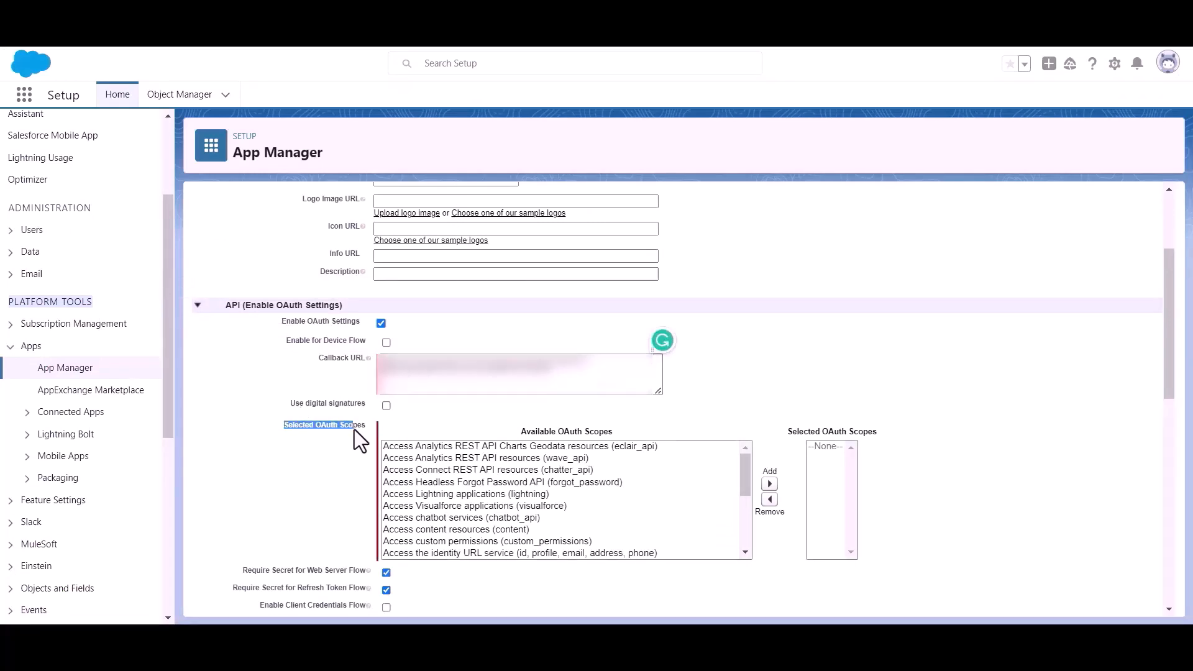
pyautogui.scroll(-4, 535, 508)
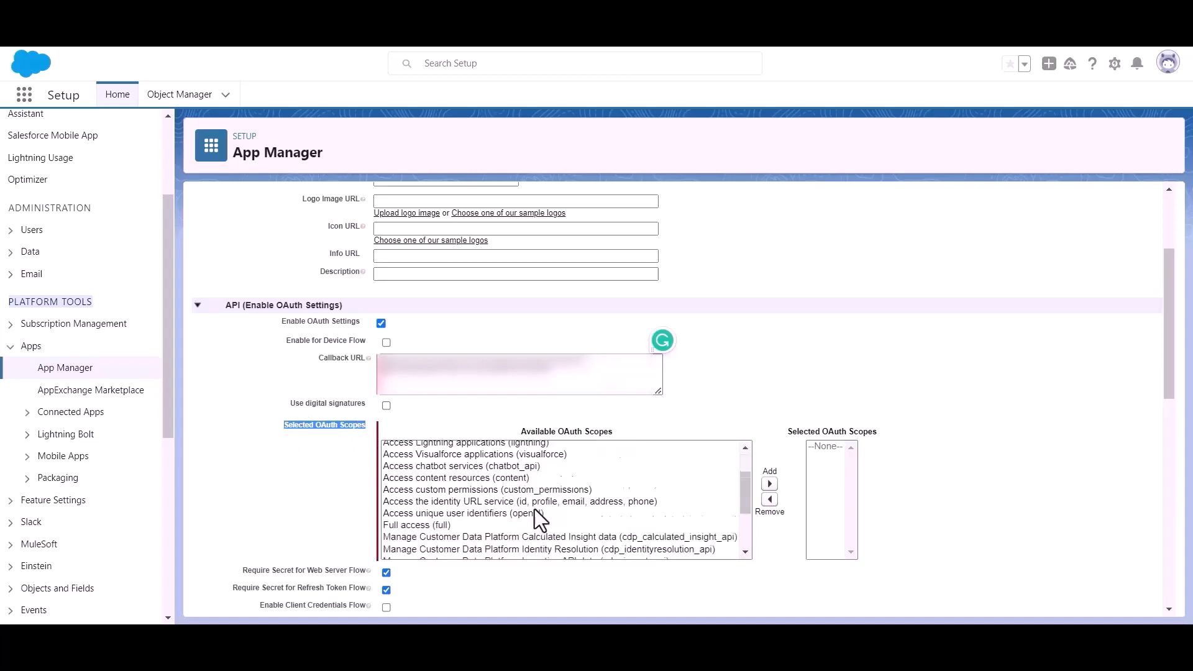
pyautogui.scroll(2, 527, 500)
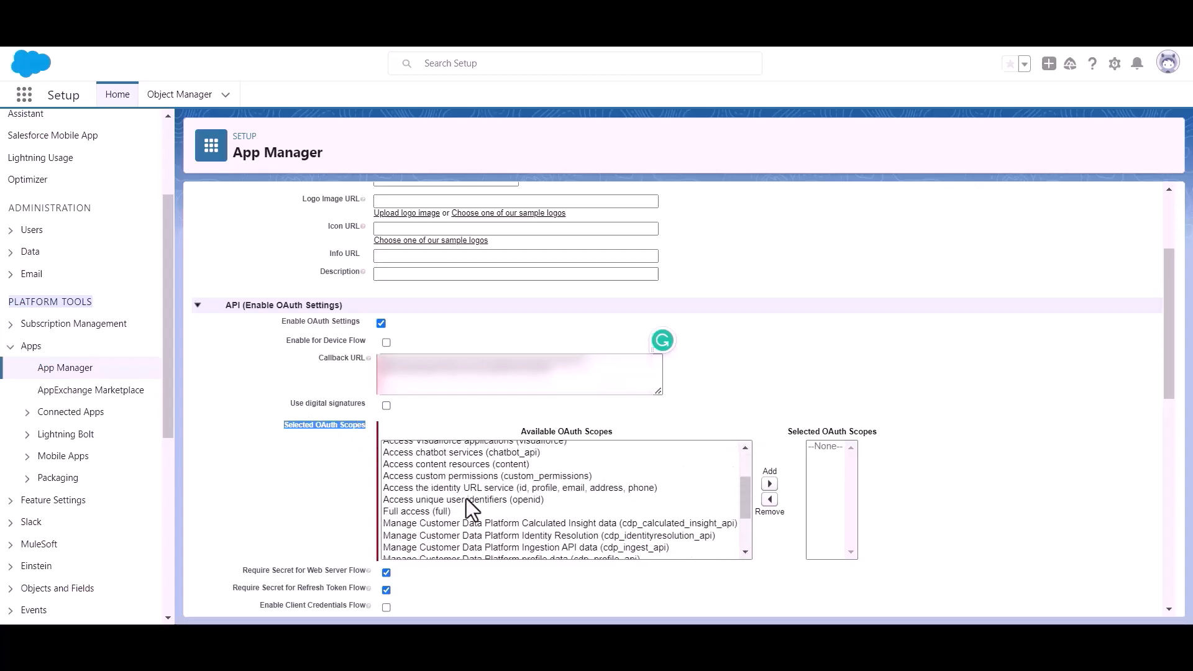
pyautogui.click(401, 509)
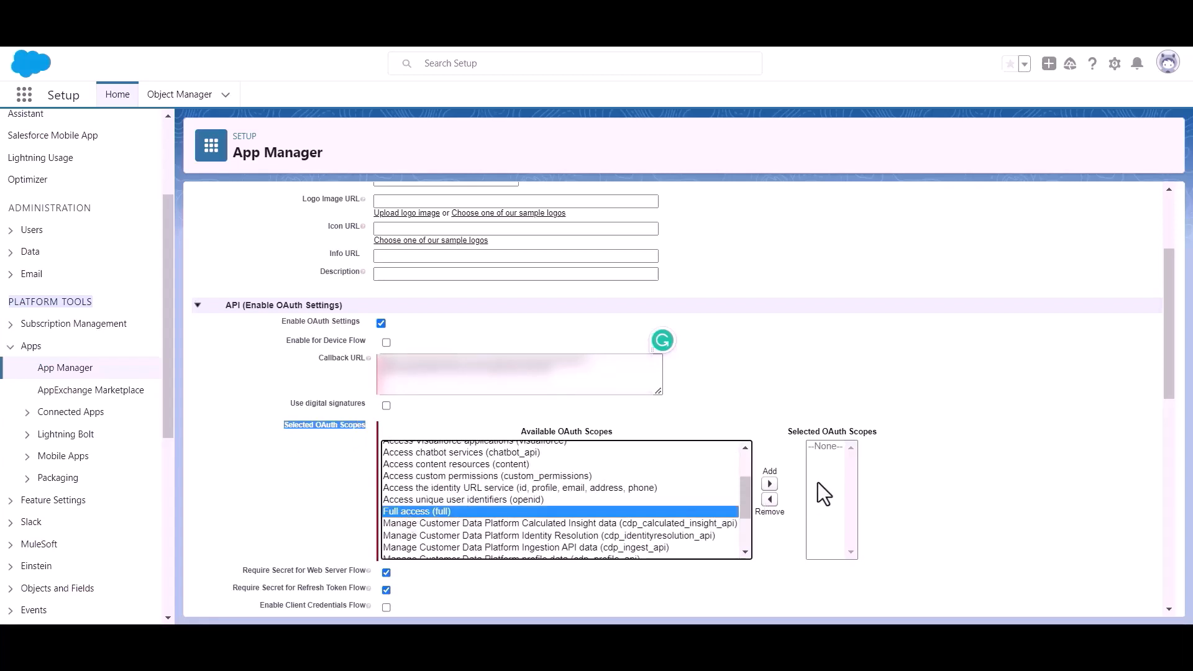
pyautogui.click(769, 482)
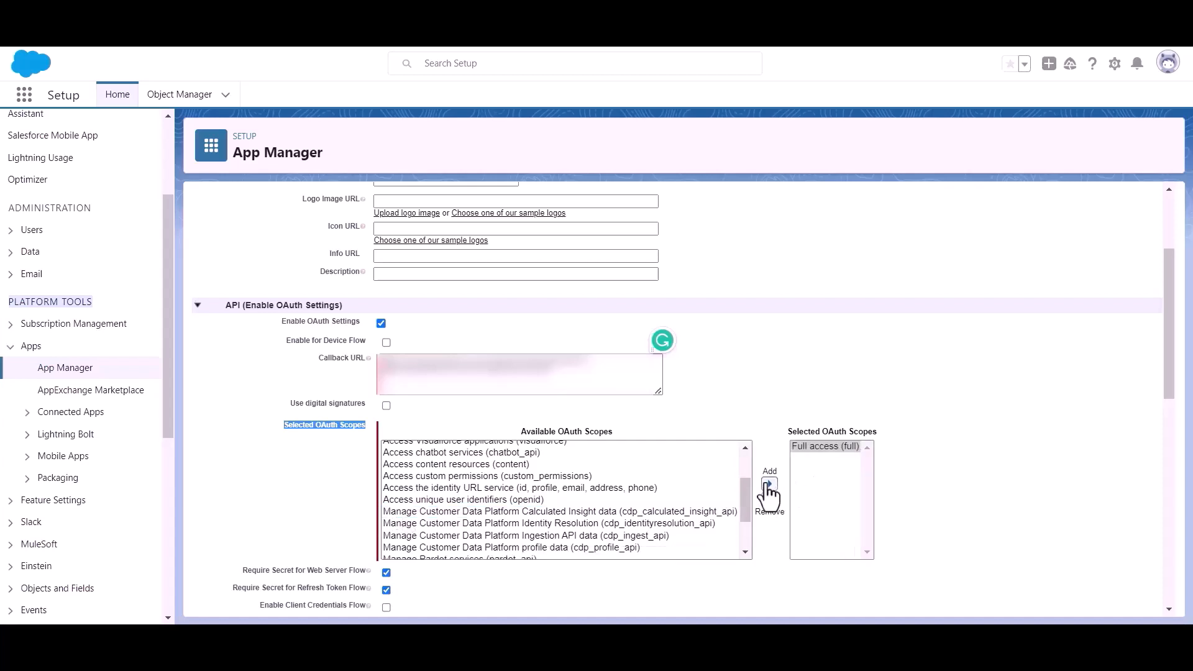
pyautogui.scroll(-3, 594, 448)
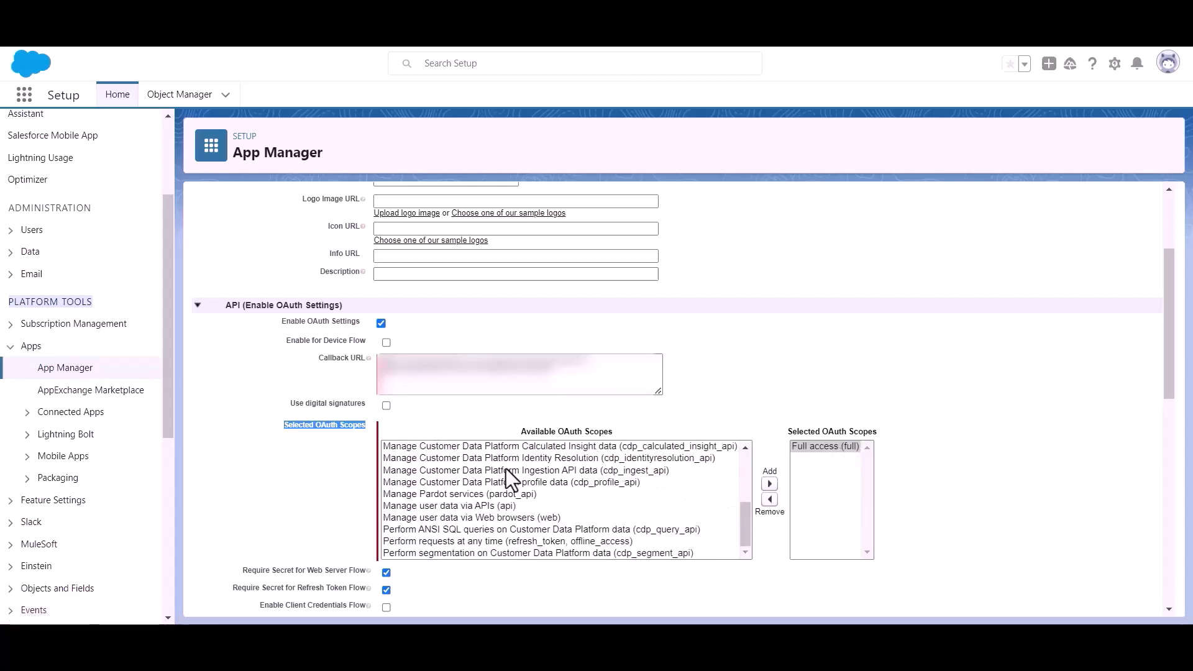
pyautogui.scroll(-10, 405, 456)
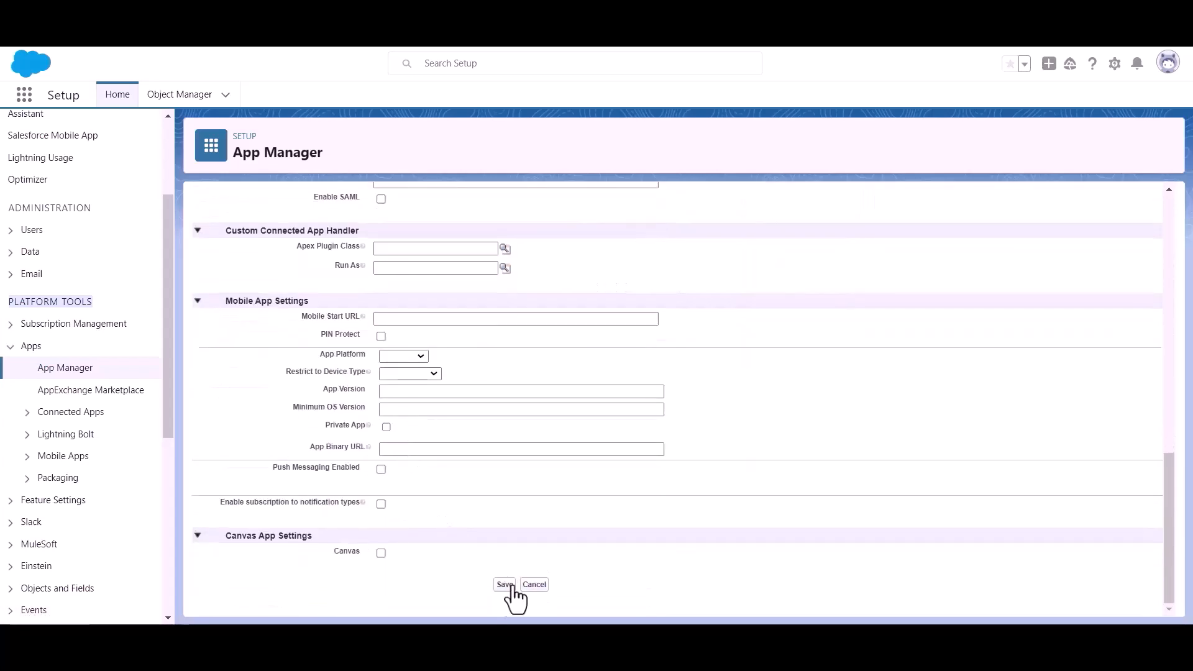
# Step: Save the Bit Apps connected app, continue past the delay notice, and request Consumer Details
pyautogui.click(505, 590)
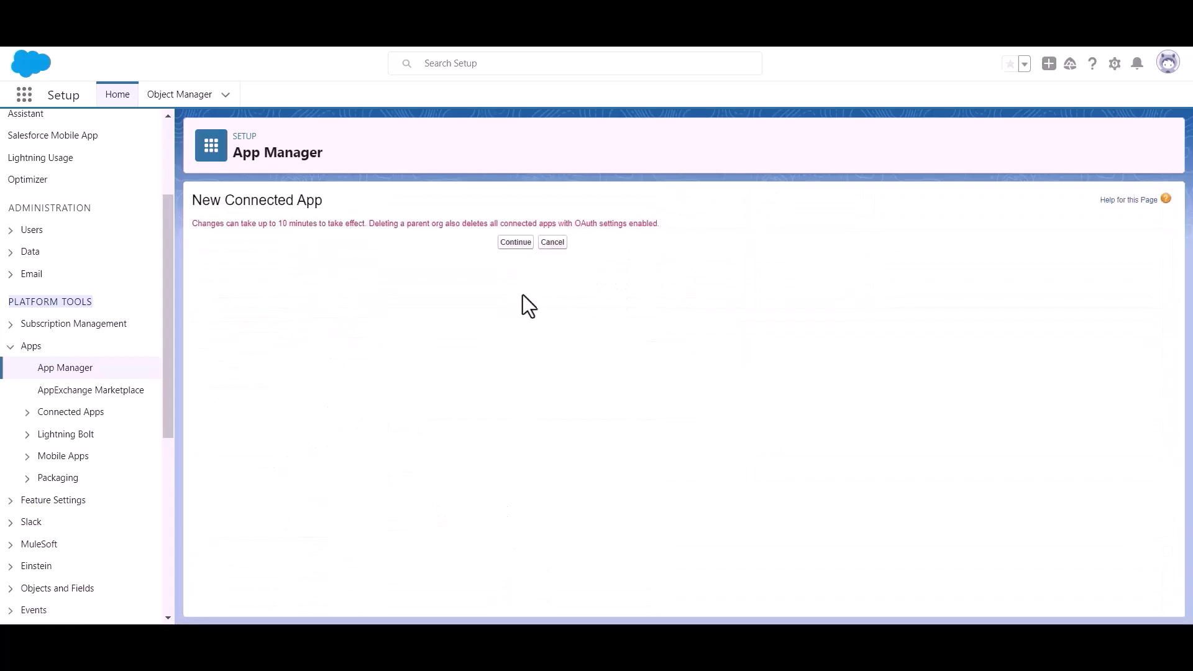
pyautogui.click(515, 243)
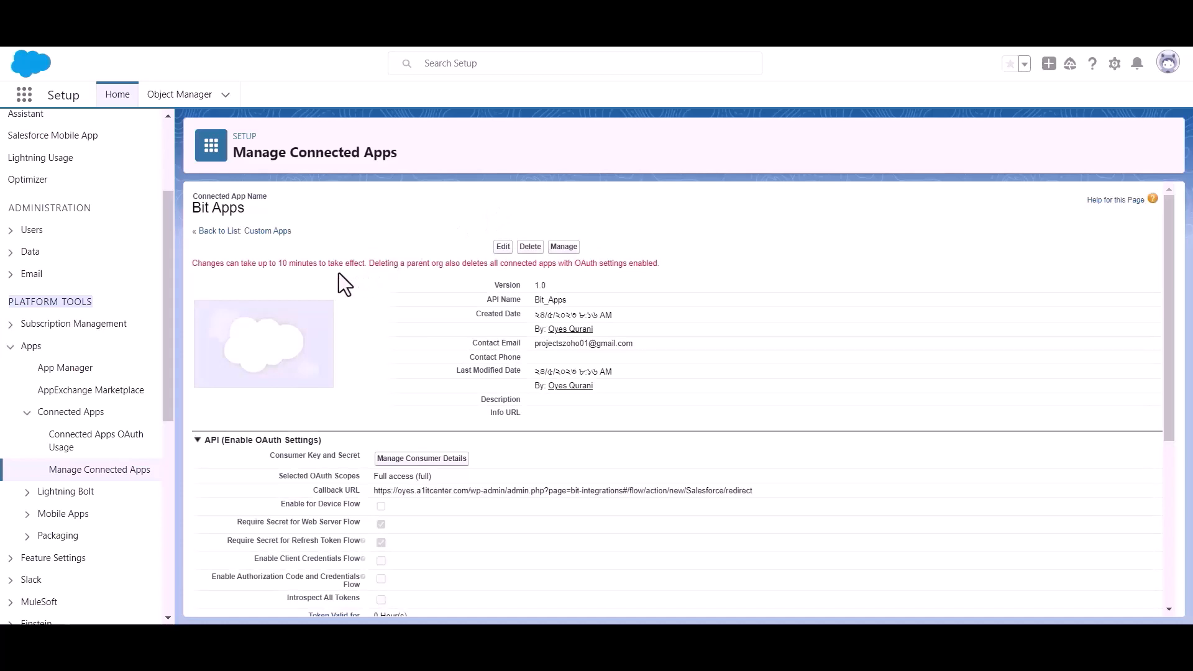
pyautogui.tripleClick(305, 263)
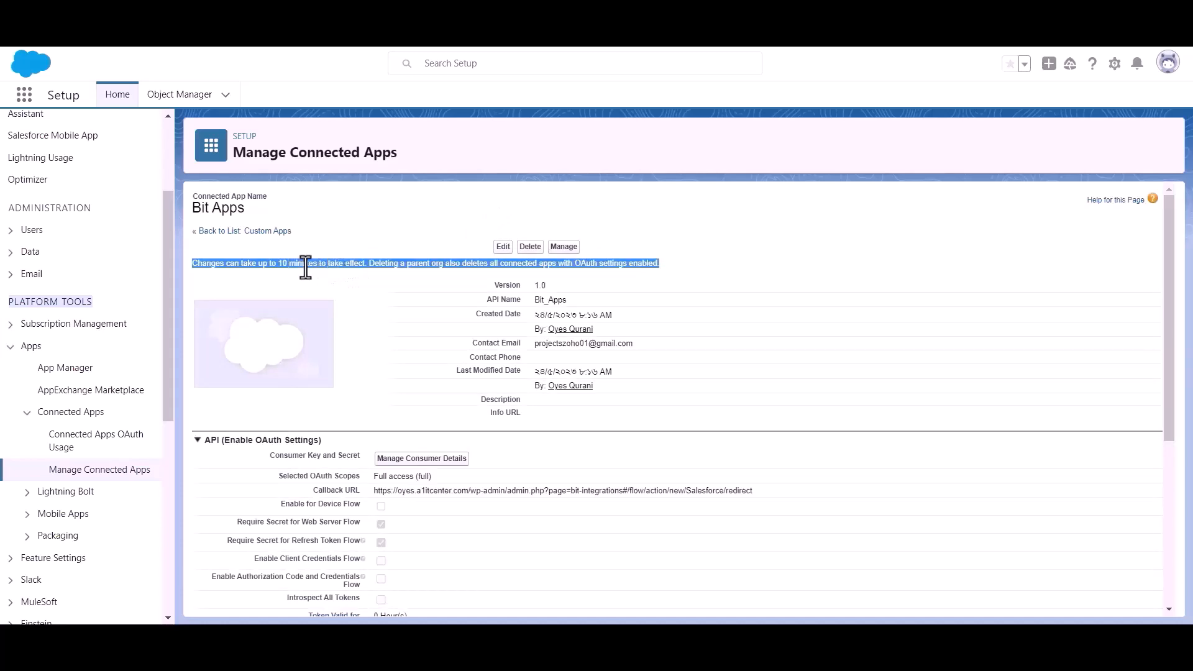
pyautogui.click(378, 272)
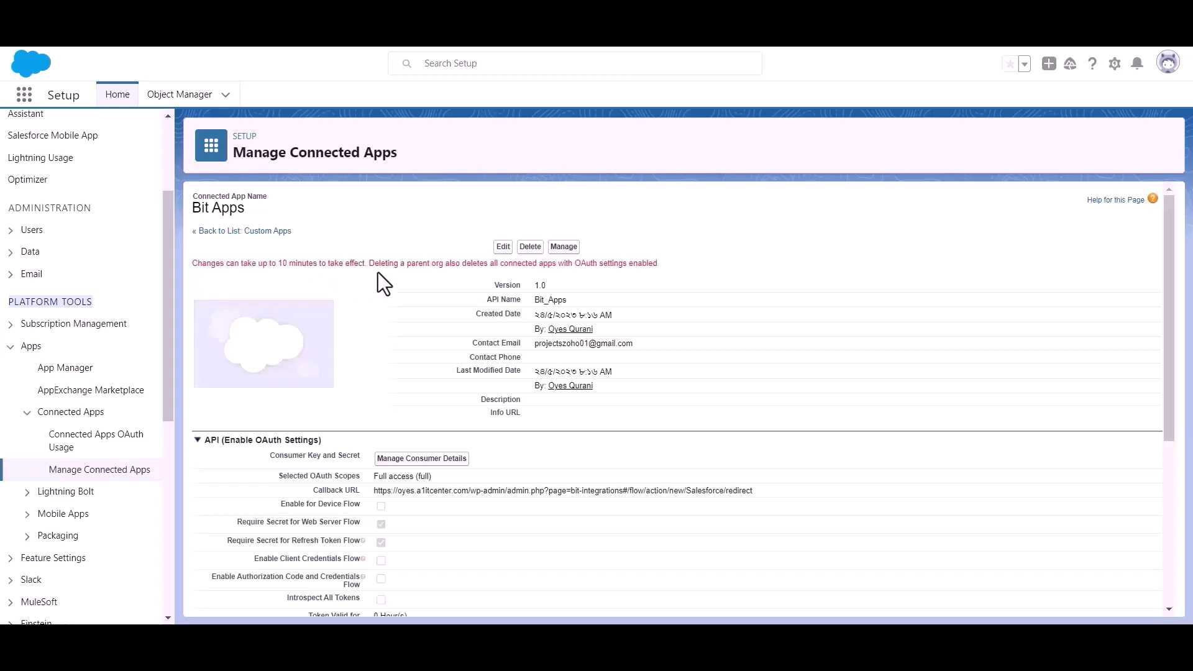
pyautogui.scroll(-1, 378, 273)
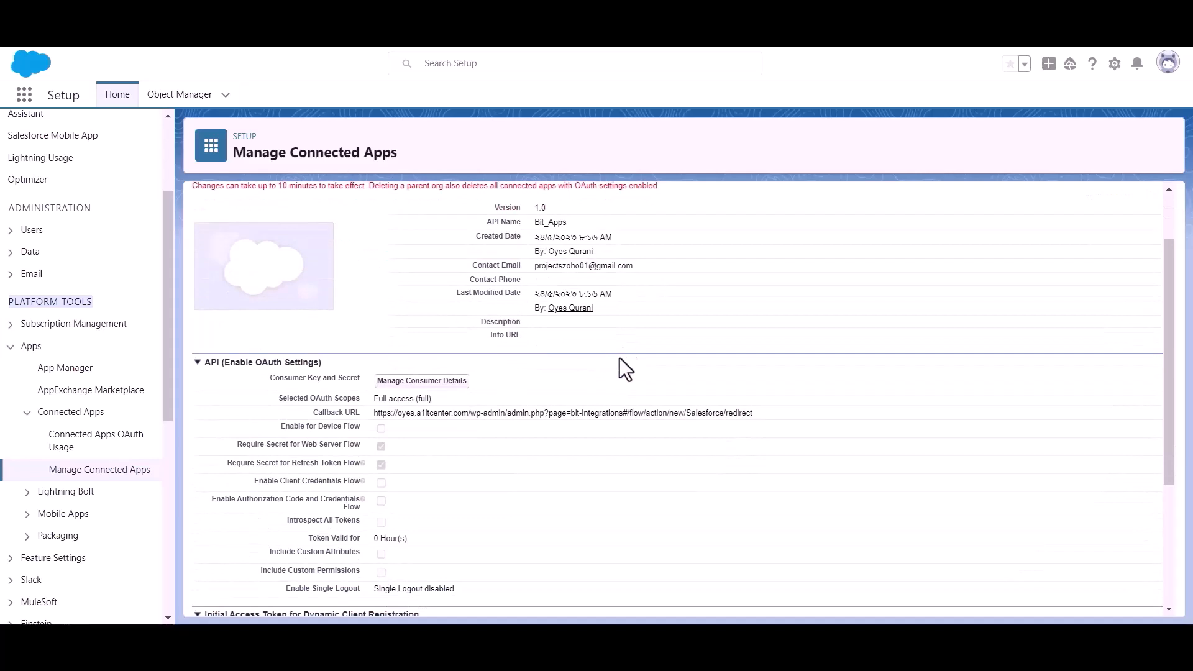
pyautogui.click(420, 381)
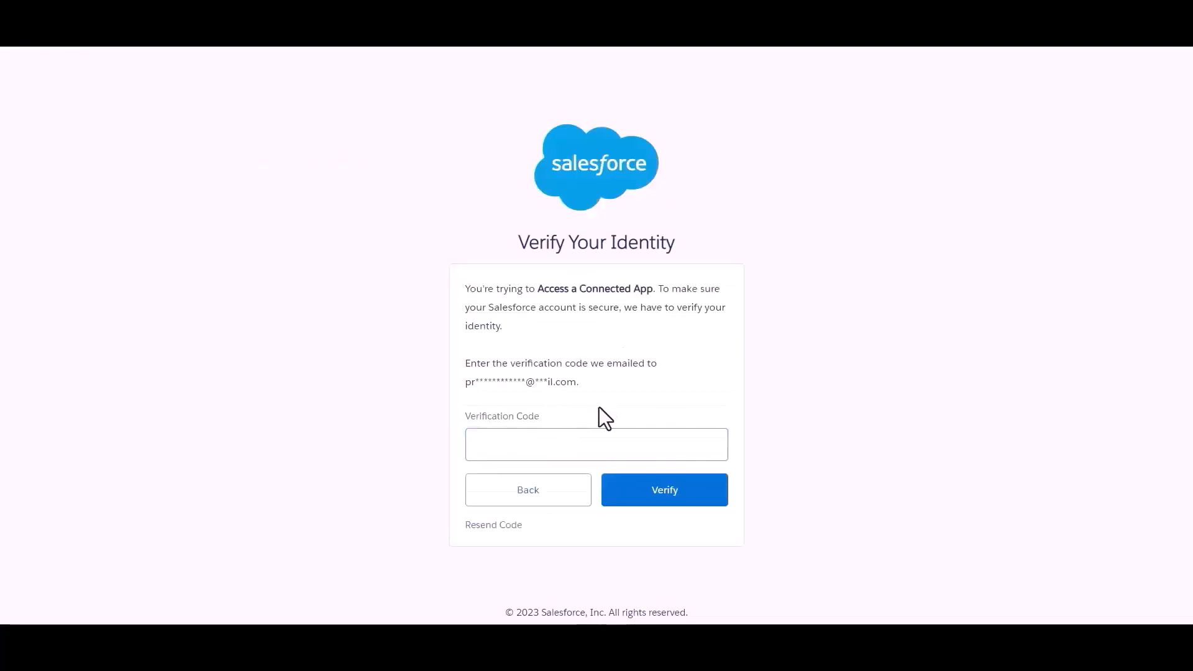
# Step: Enter the emailed verification code, verify, and view the consumer key and secret
pyautogui.click(565, 454)
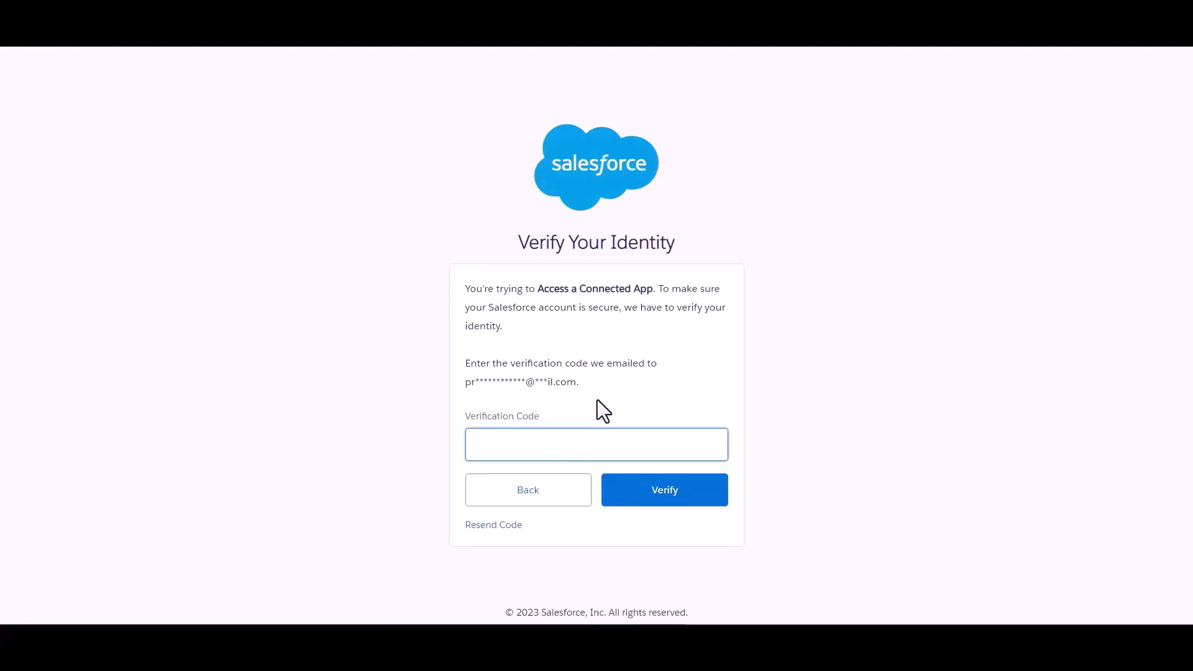
pyautogui.click(620, 389)
pyautogui.click(615, 441)
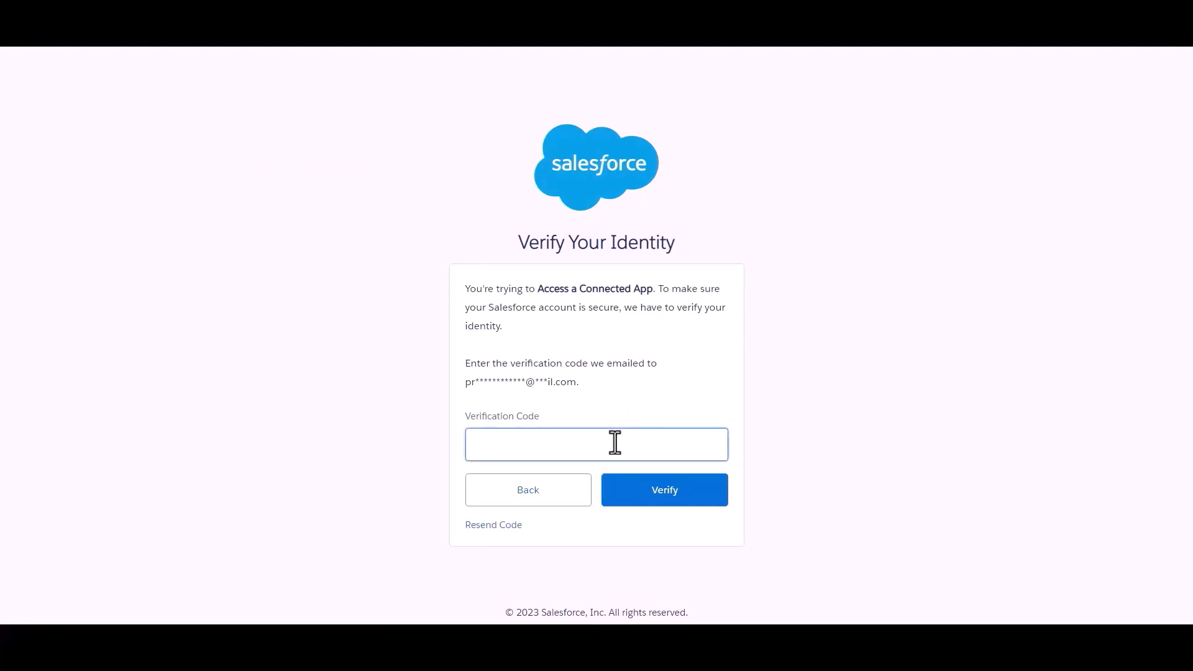
pyautogui.hotkey('ctrl', 'v')
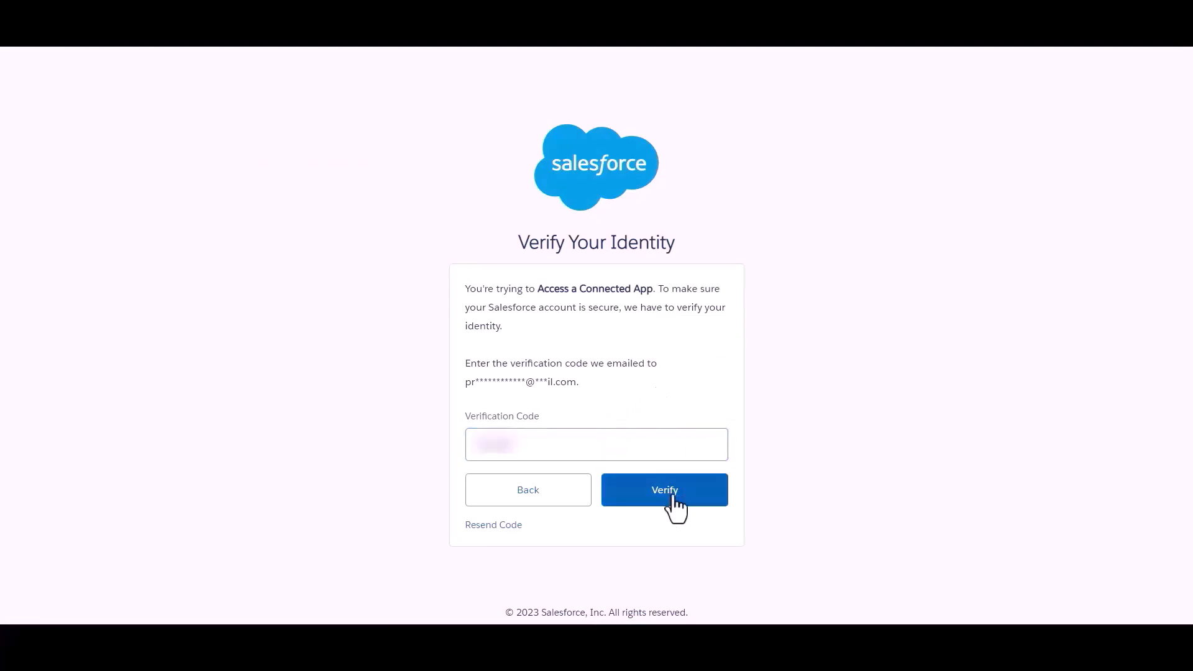
pyautogui.click(674, 503)
pyautogui.scroll(-1, 554, 298)
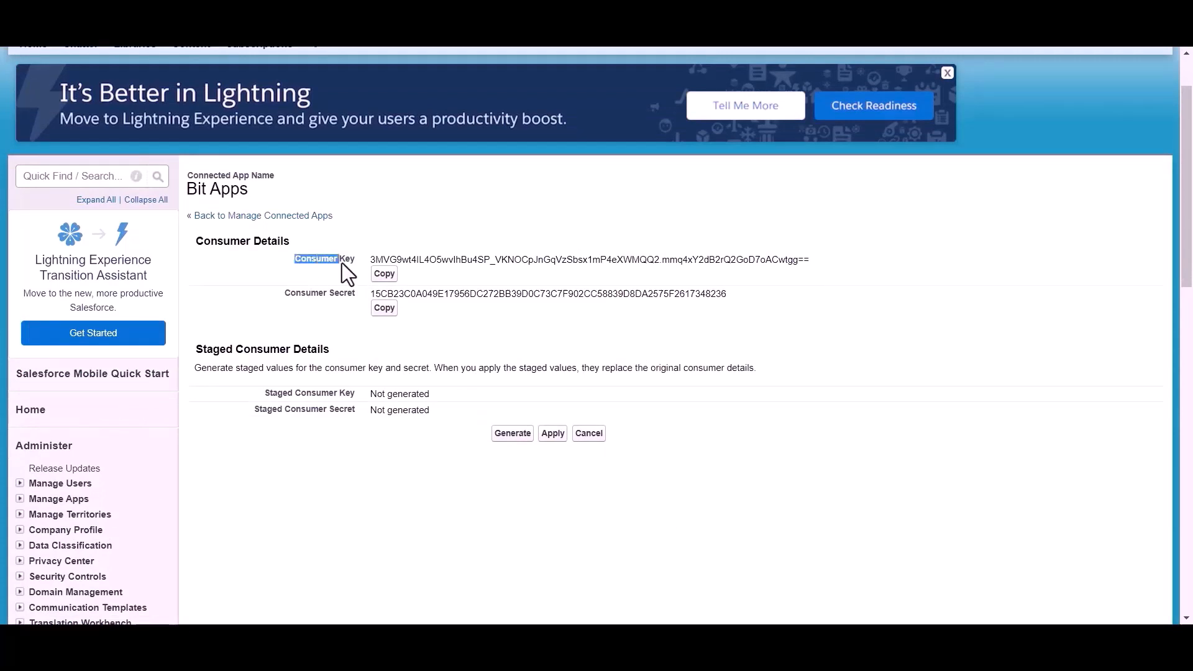
pyautogui.moveTo(274, 296); pyautogui.dragTo(333, 296)
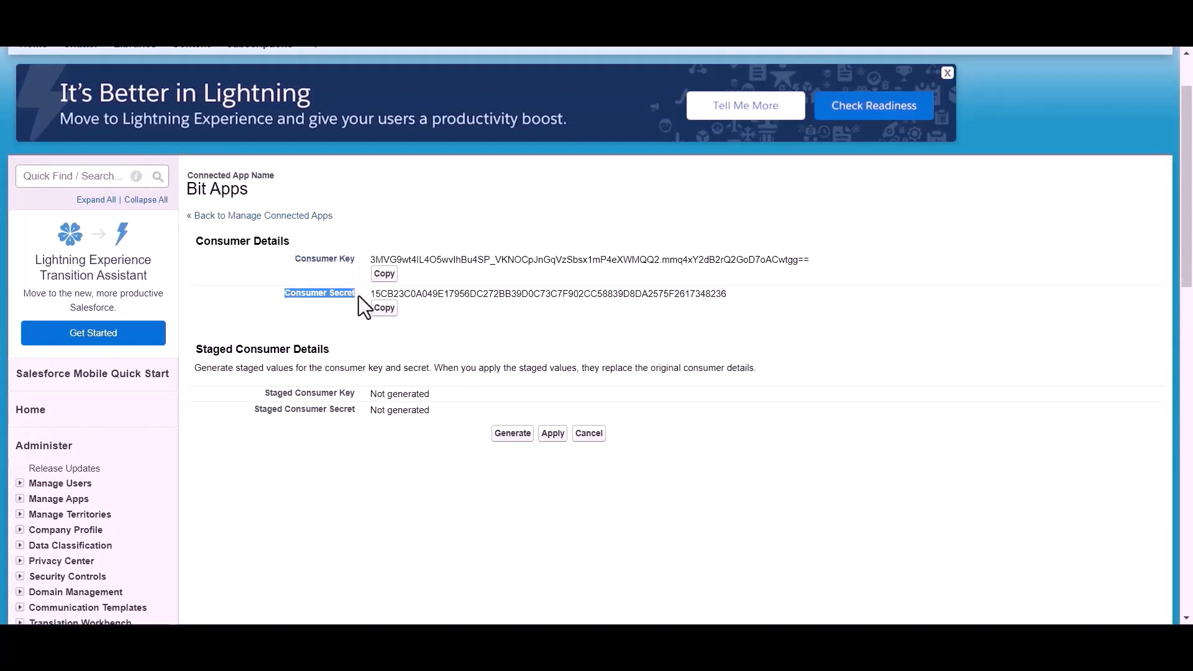
pyautogui.click(423, 325)
pyautogui.scroll(1, 423, 325)
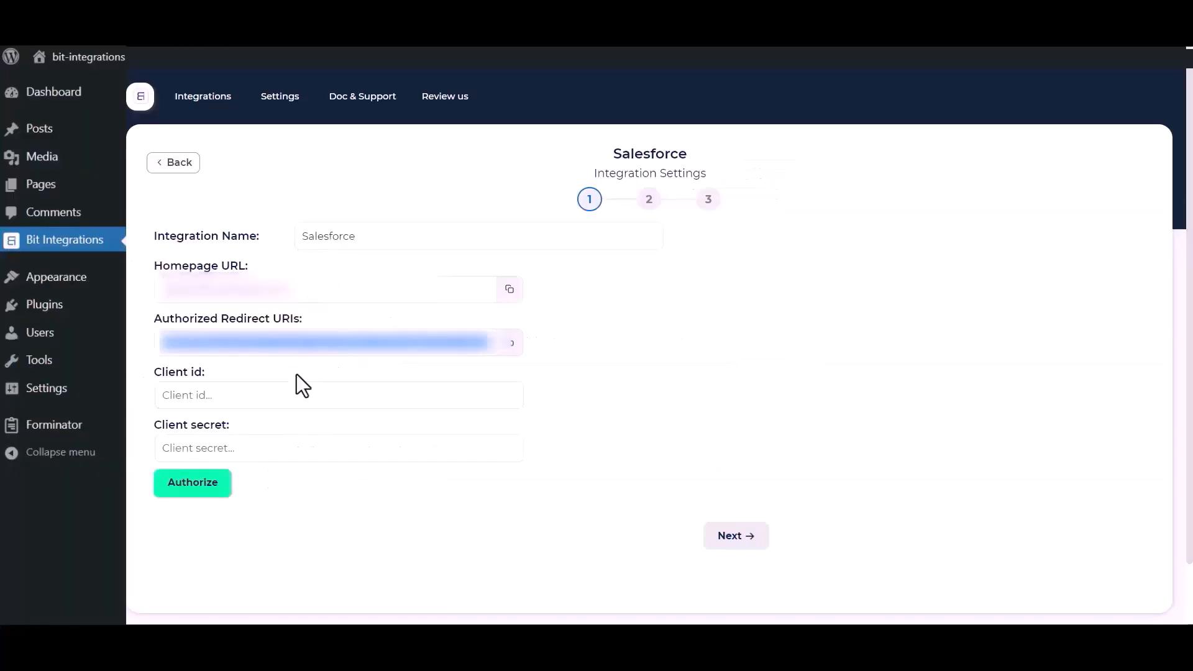
# Step: Paste the consumer key as Client id and the consumer secret as Client secret
pyautogui.click(256, 394)
pyautogui.hotkey('ctrl', 'v')
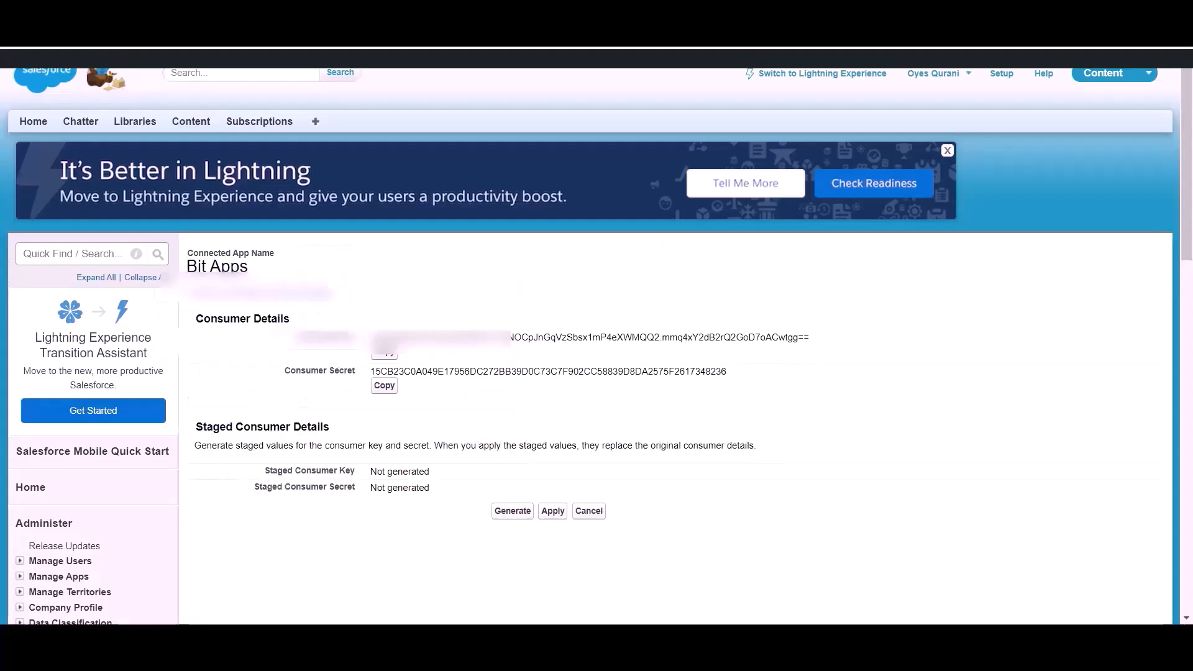
pyautogui.click(384, 388)
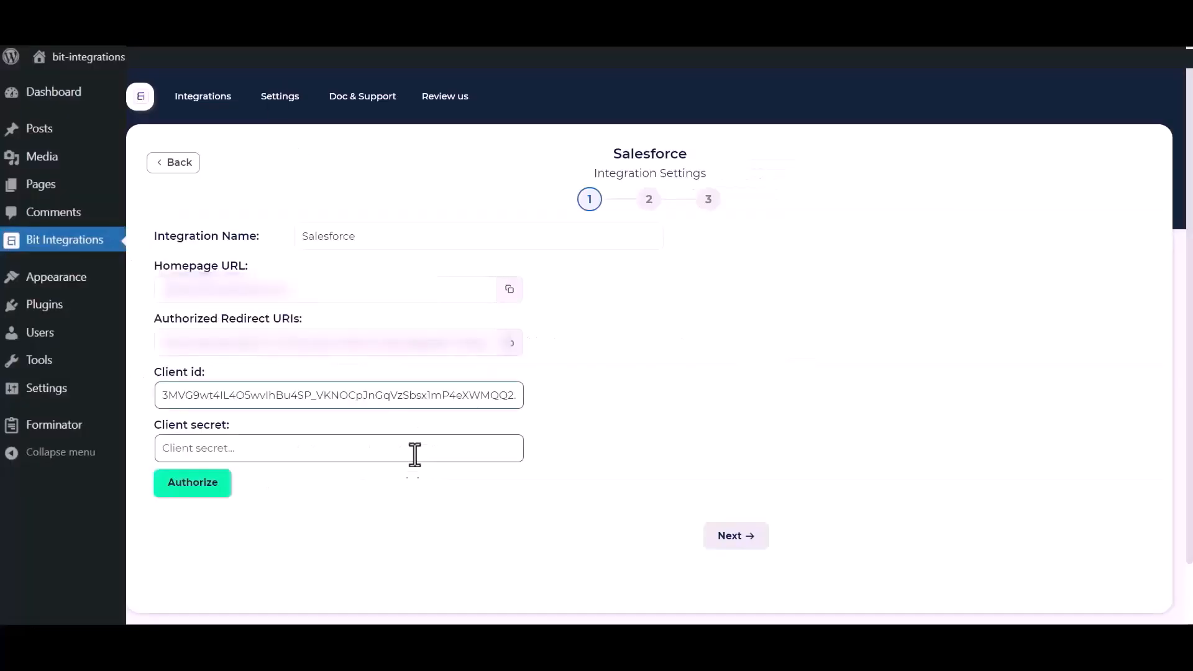
pyautogui.click(338, 445)
pyautogui.hotkey('ctrl', 'v')
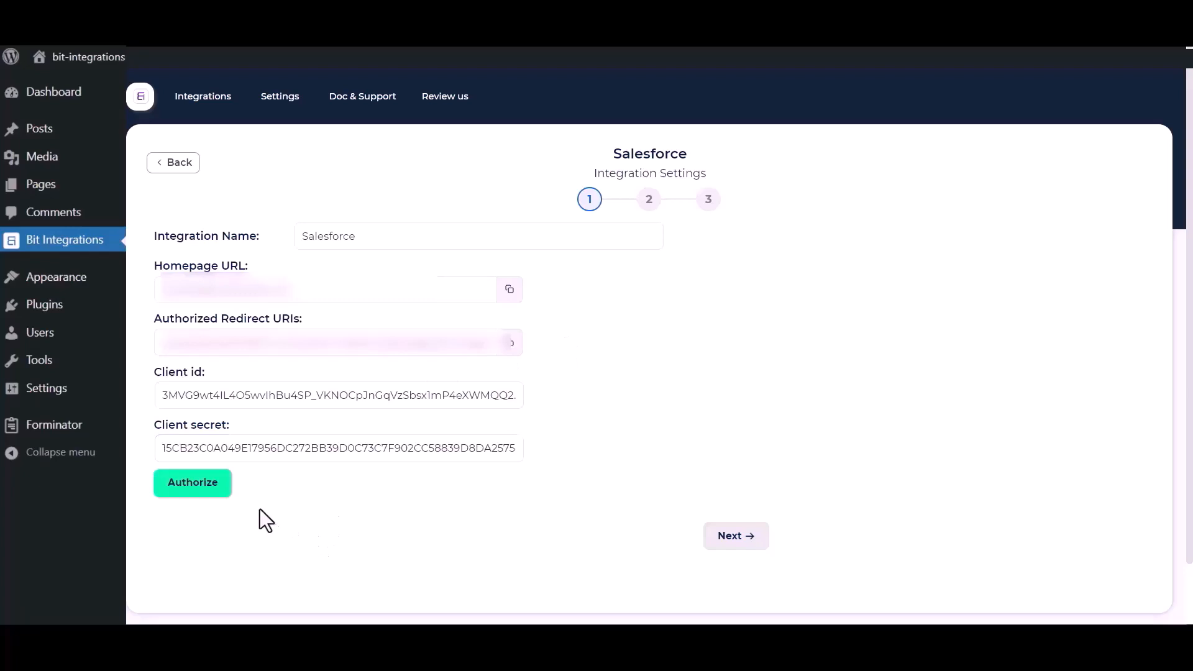
# Step: Authorize the Salesforce connection and allow access for the Bit Apps app
pyautogui.click(177, 491)
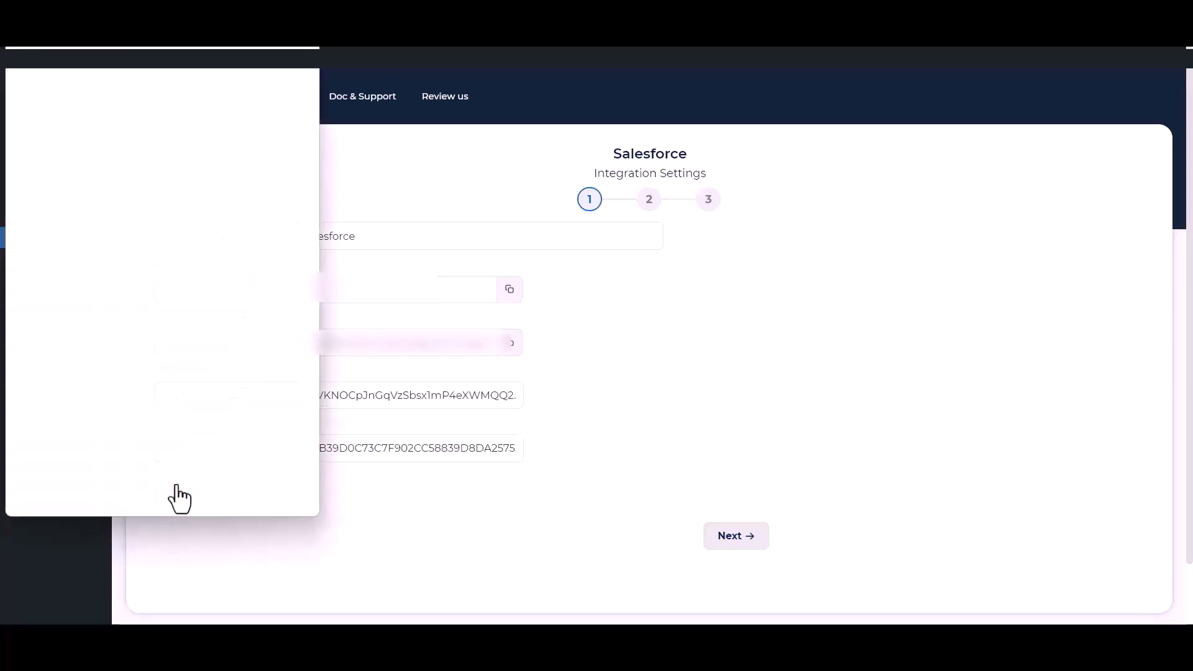
pyautogui.scroll(-6, 185, 308)
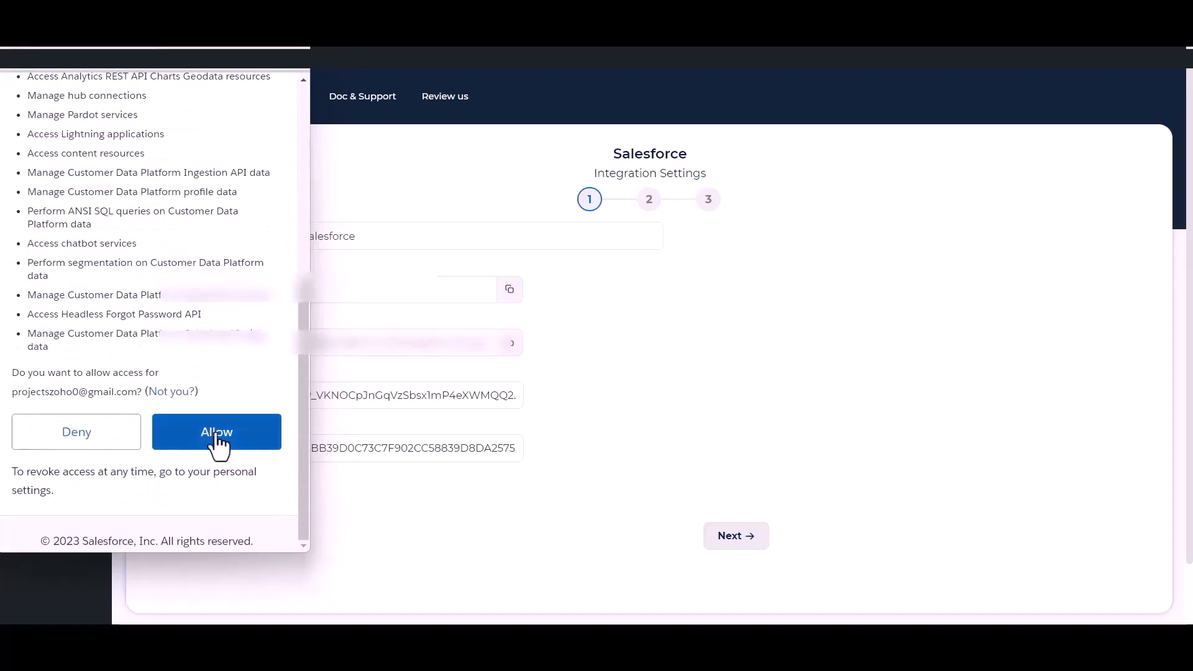
pyautogui.click(217, 445)
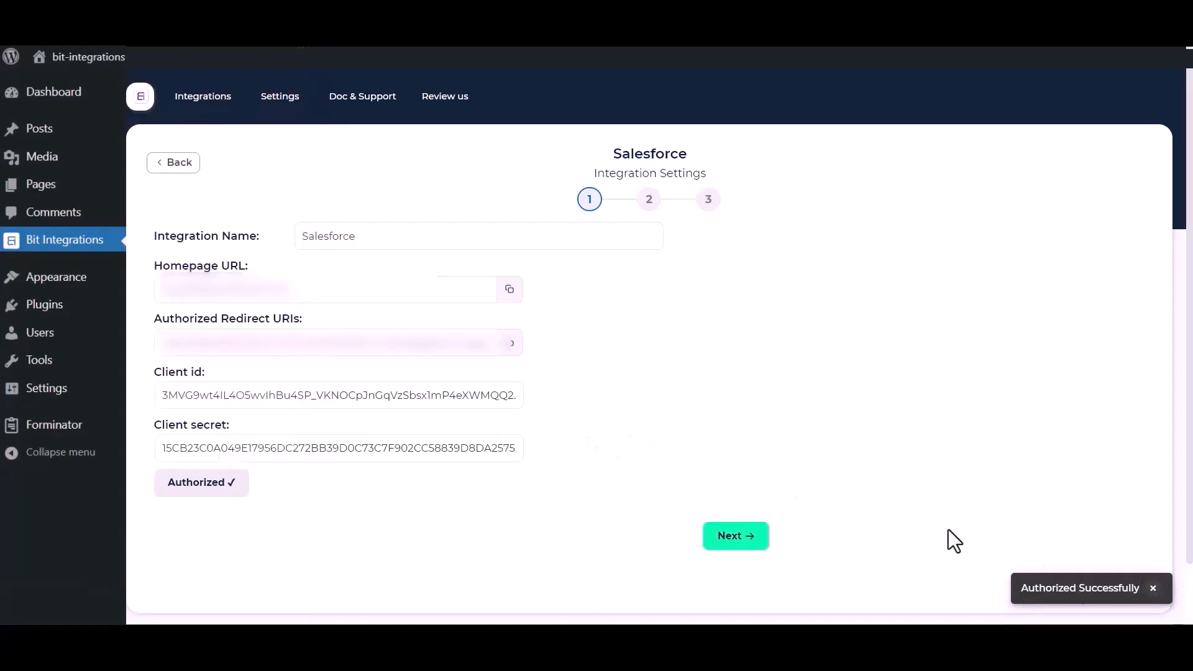
# Step: Choose the Create lead action and map form Name to Last Name and Email to Email
pyautogui.click(741, 542)
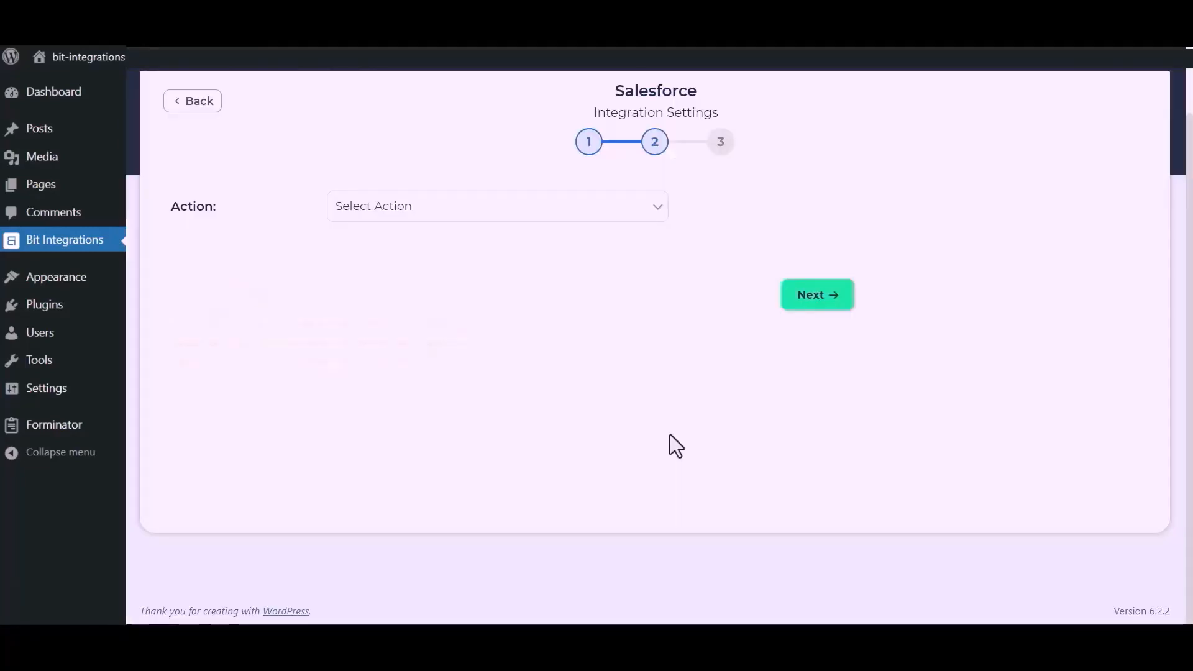
pyautogui.click(589, 210)
pyautogui.click(416, 259)
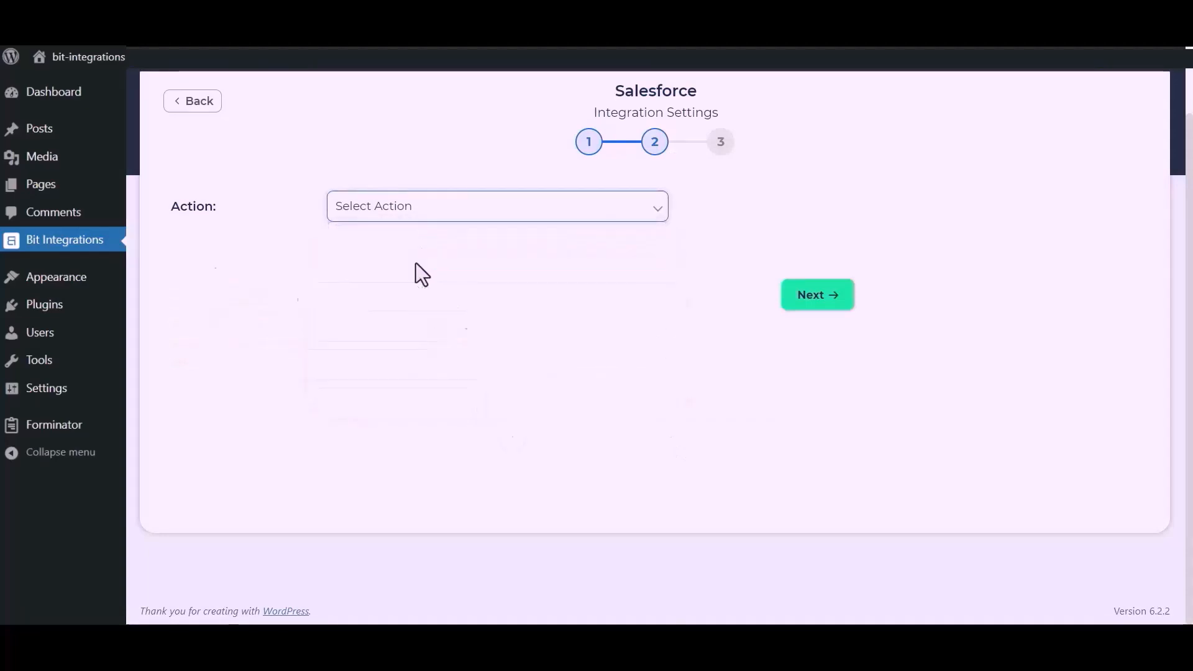
pyautogui.click(396, 336)
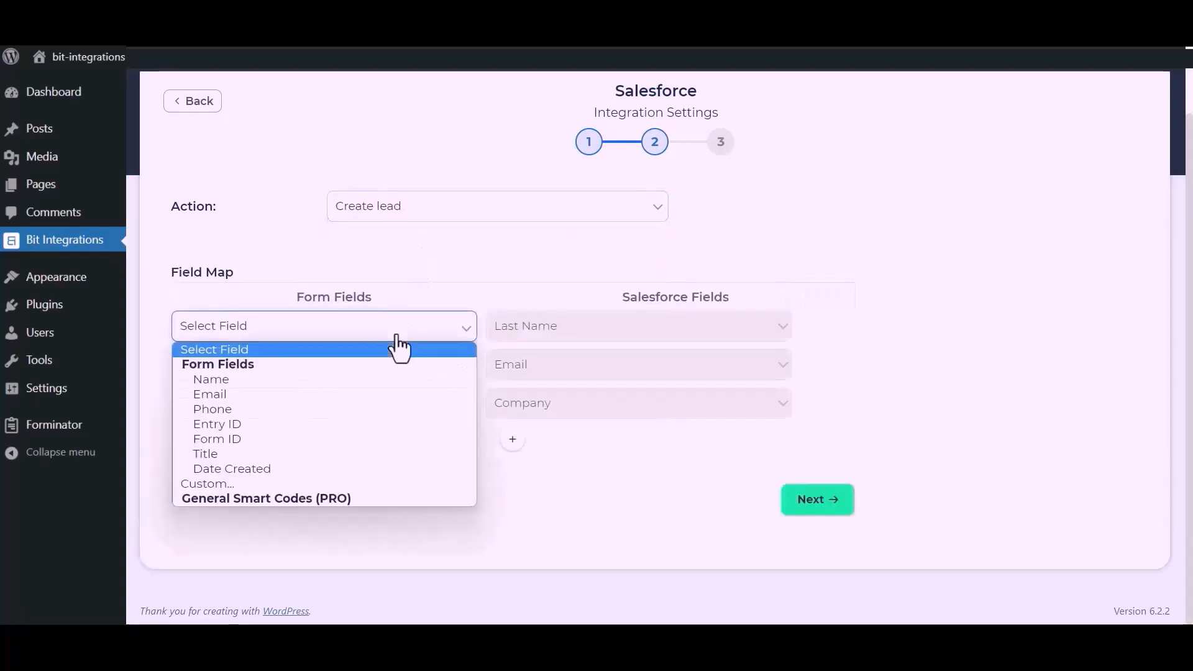
pyautogui.click(282, 380)
pyautogui.click(315, 372)
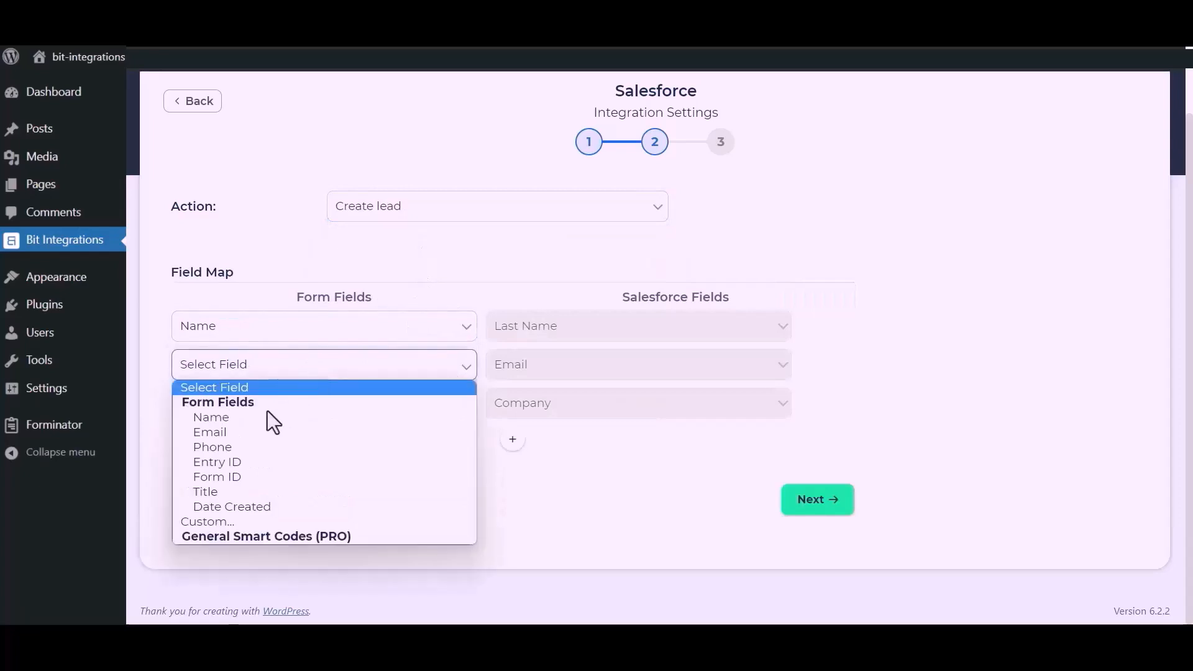
pyautogui.click(249, 431)
# Step: Map a custom value 'Bit Apps' to the Salesforce Company field
pyautogui.click(288, 415)
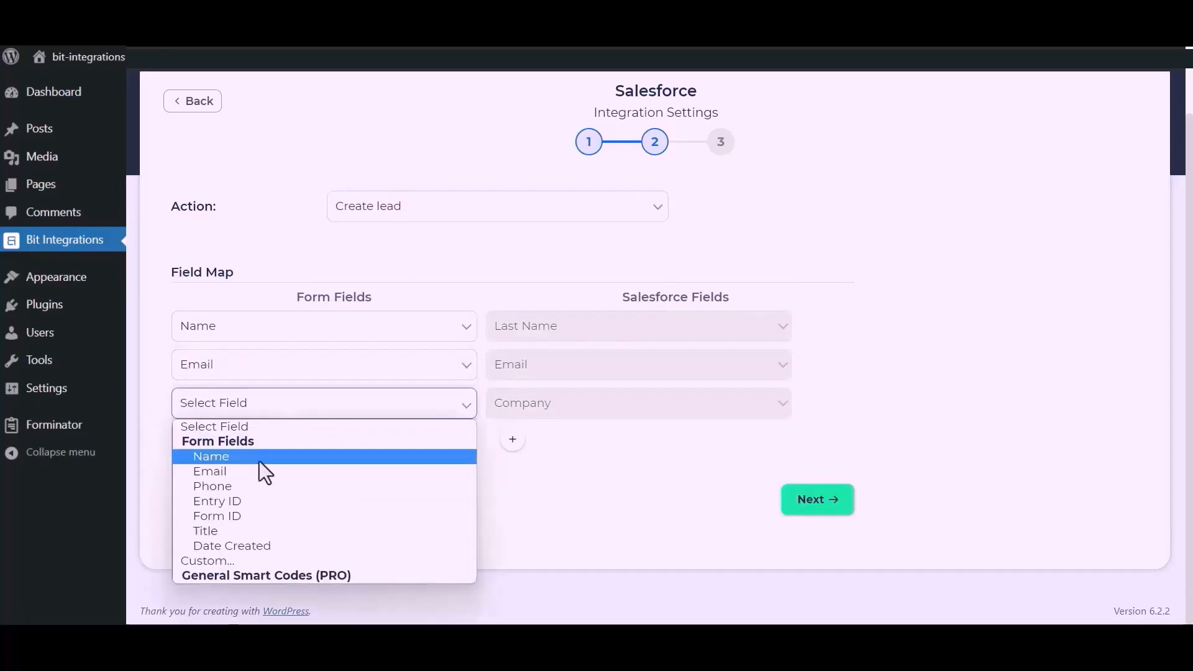
pyautogui.click(214, 558)
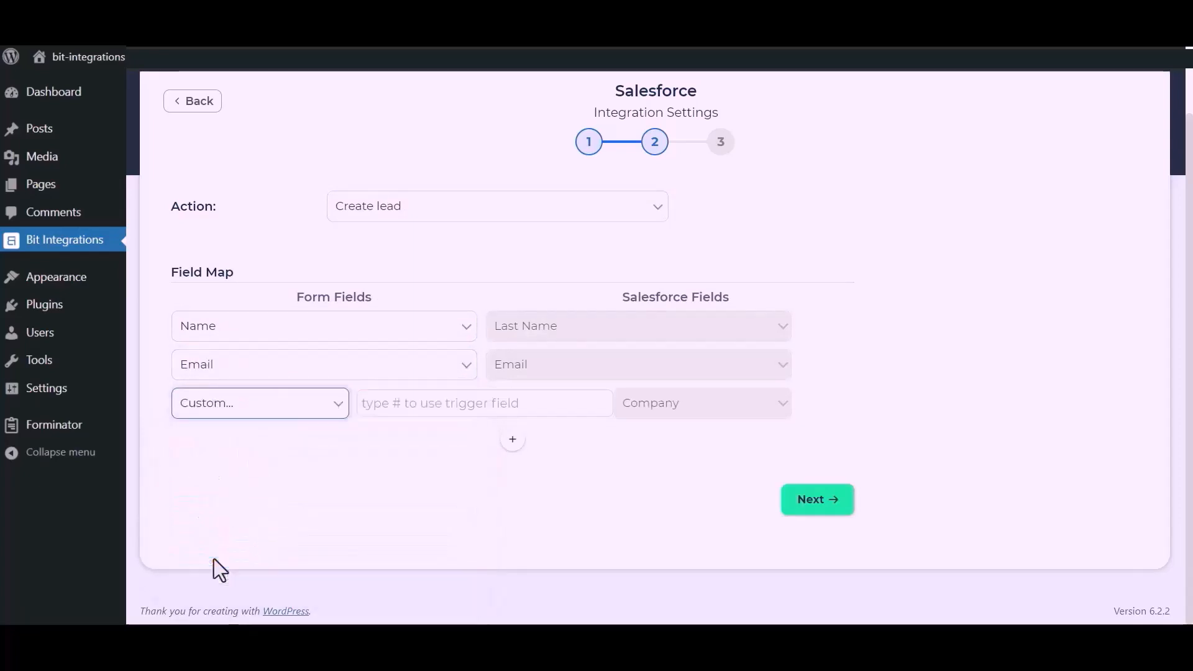
pyautogui.click(418, 413)
pyautogui.write('Bit')
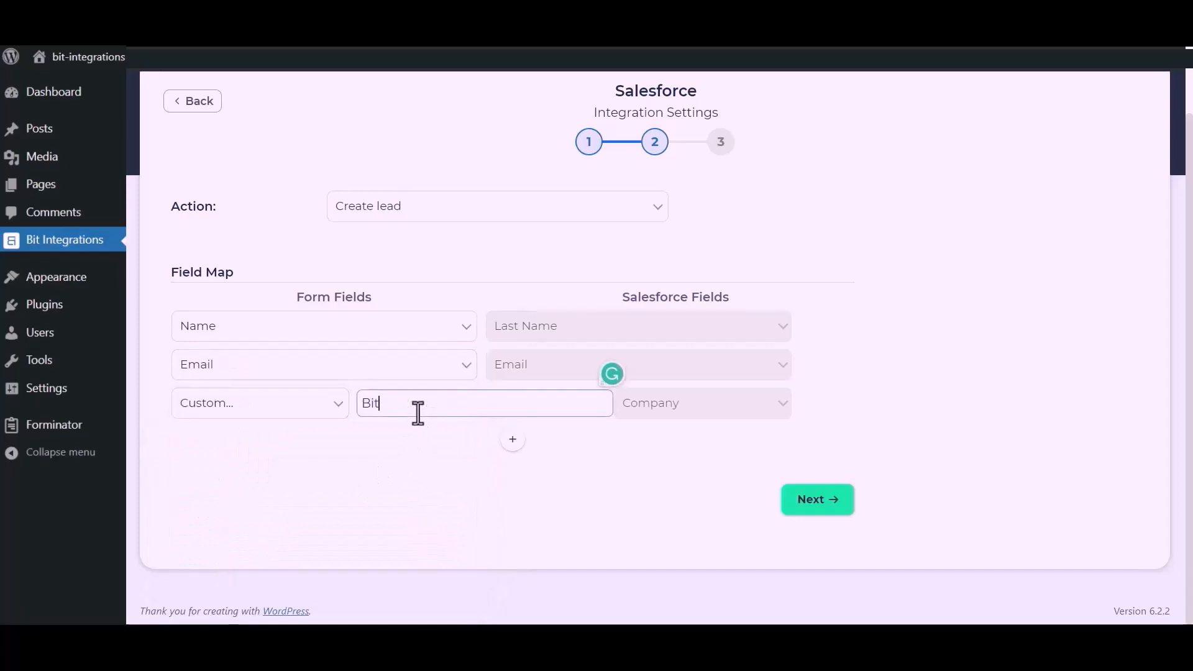
pyautogui.write(' Apps')
# Step: Add a Phone-to-Phone mapping row, then finish and save the integration
pyautogui.click(513, 440)
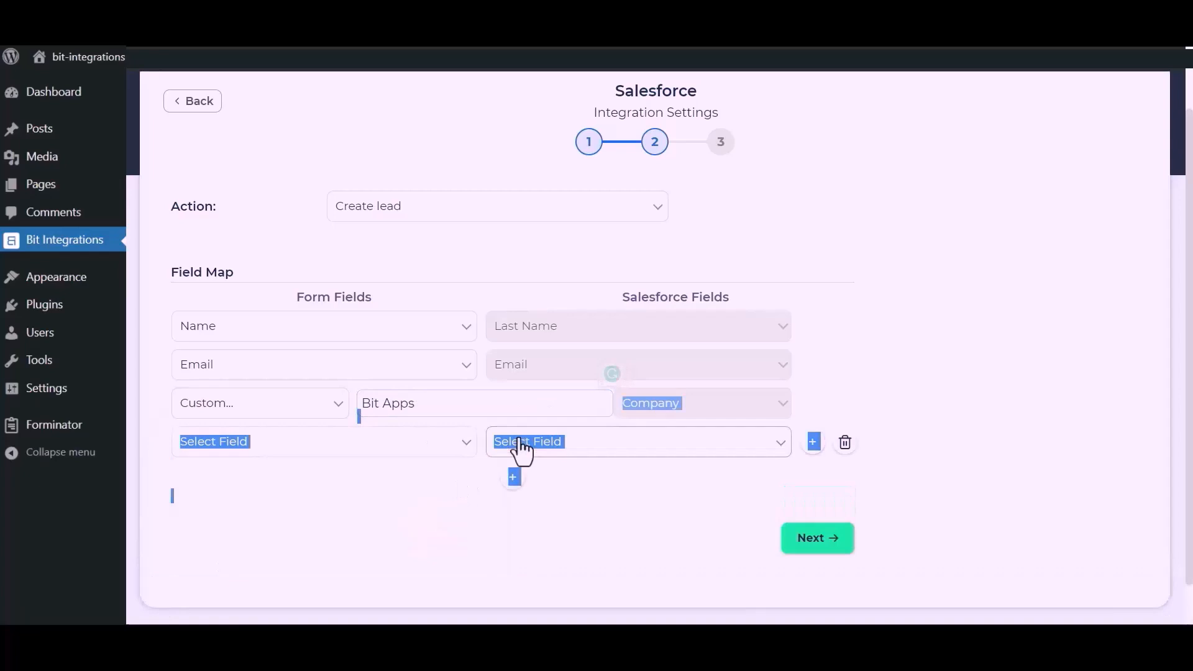
pyautogui.click(469, 443)
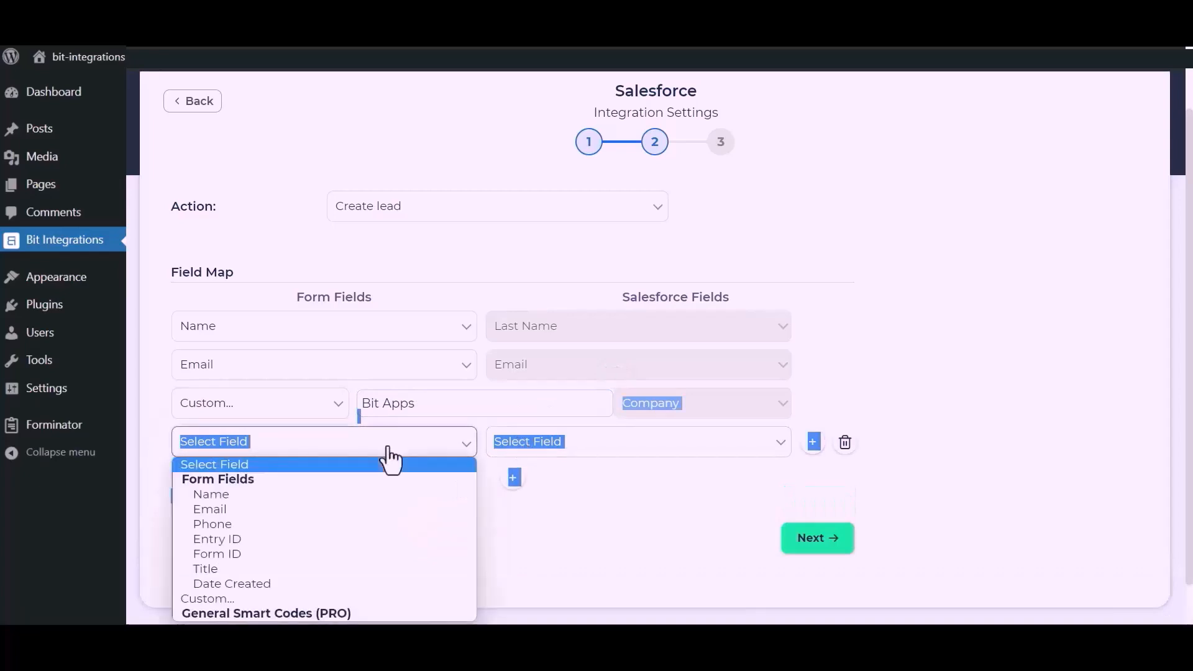
pyautogui.click(214, 523)
pyautogui.click(647, 445)
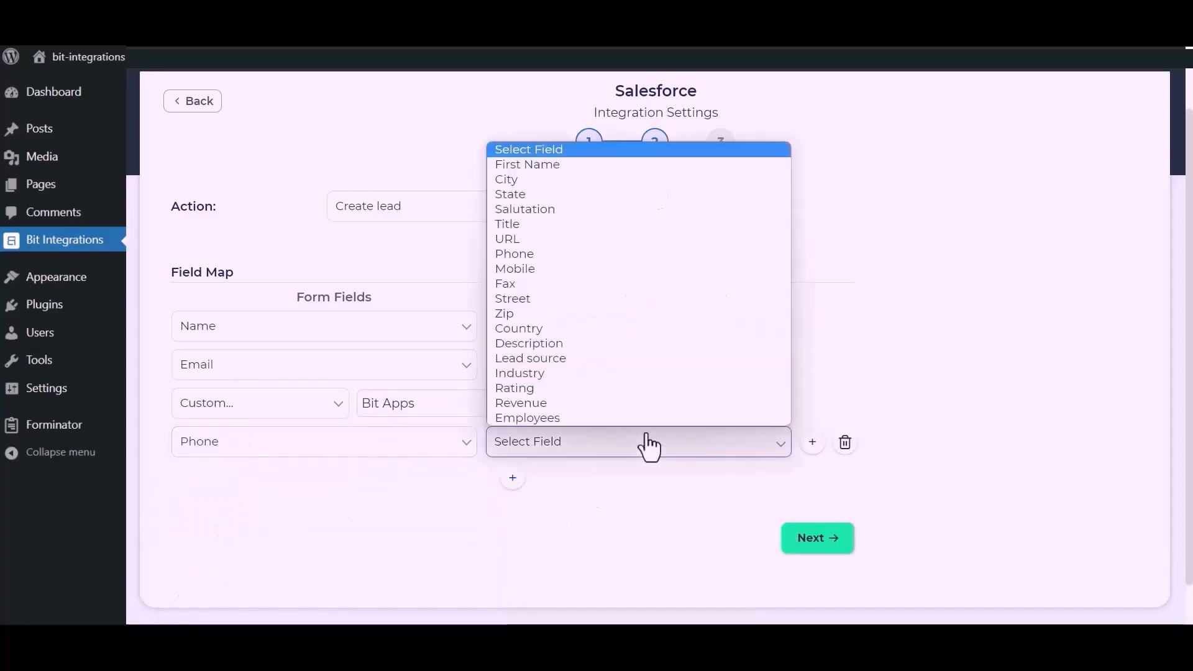
pyautogui.click(531, 256)
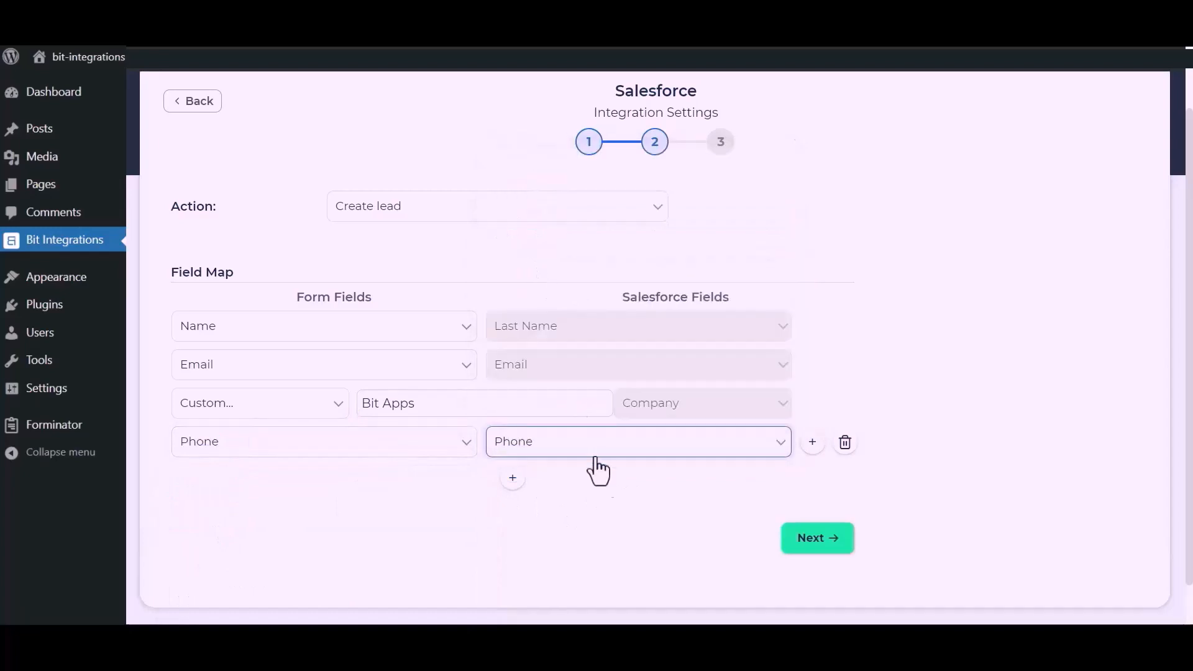
pyautogui.click(823, 538)
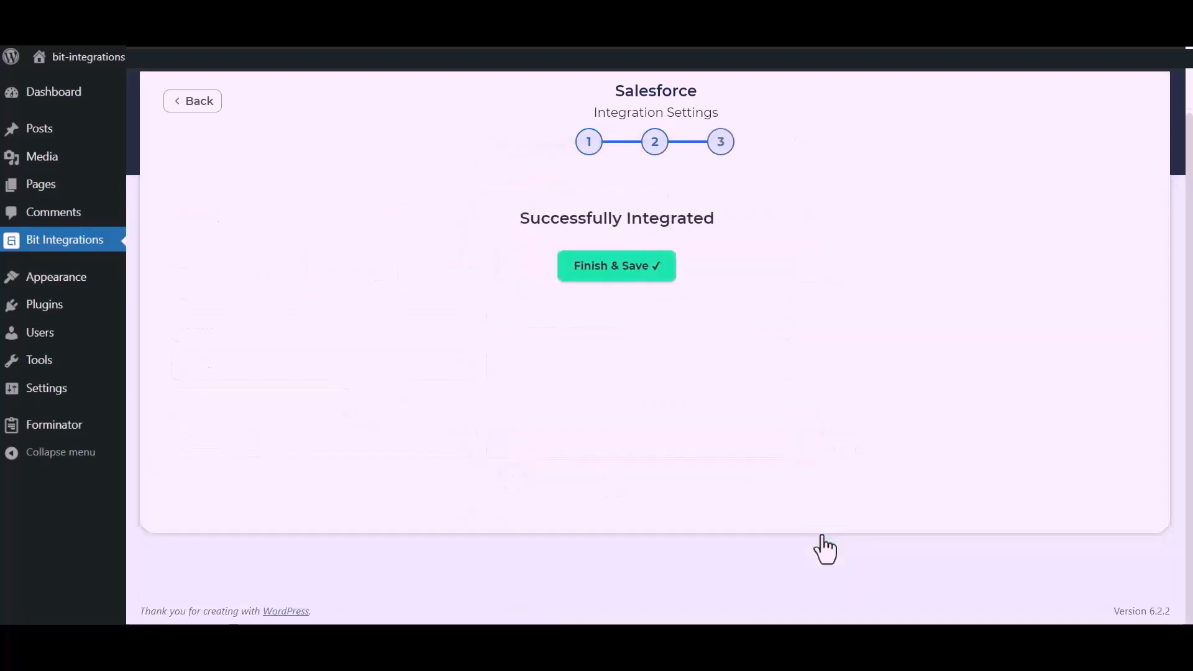
pyautogui.click(660, 274)
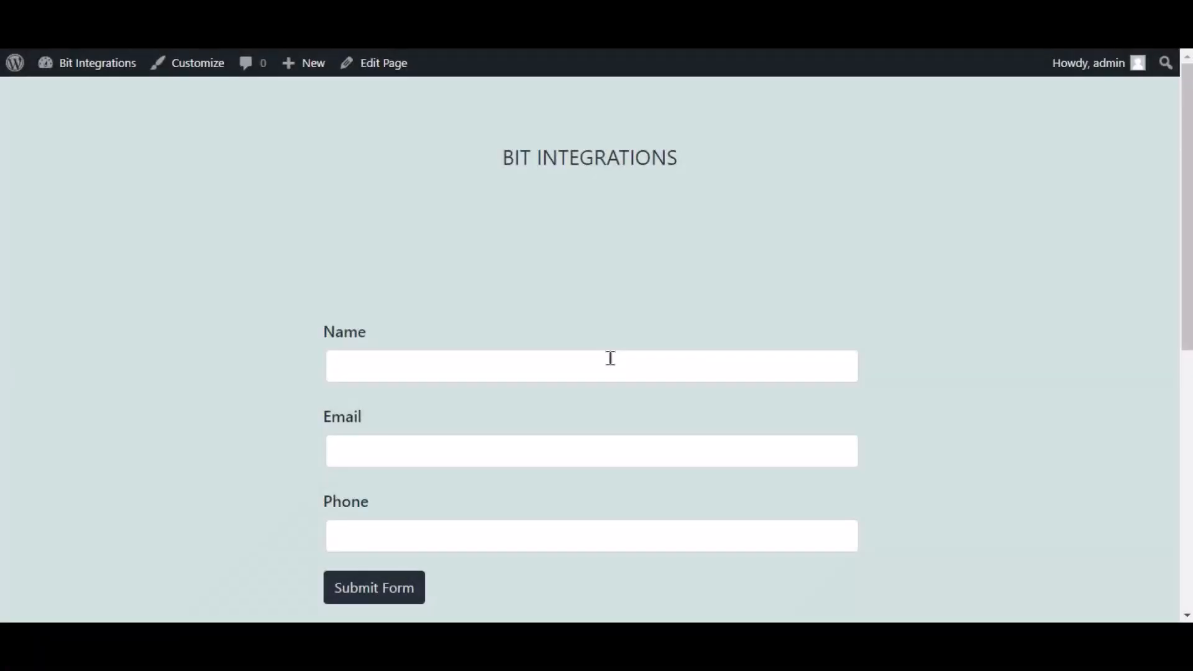
# Step: Fill the test form with the name 'Bit Integrations', an e-mail and a phone number, and submit it
pyautogui.click(610, 358)
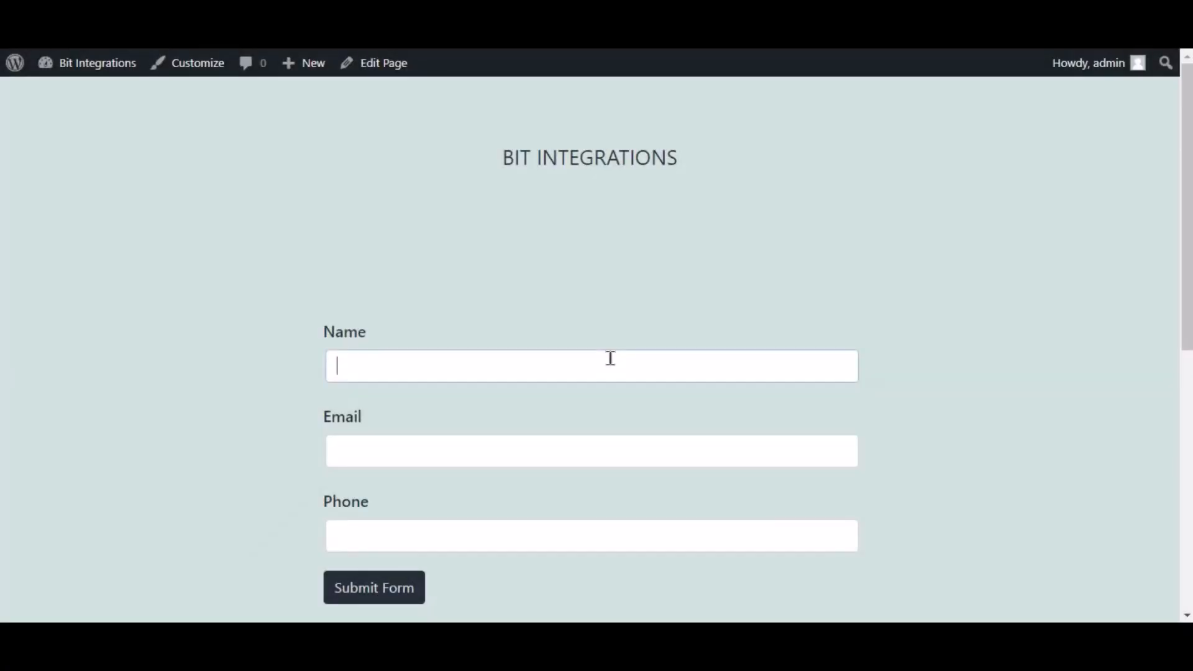
pyautogui.write('Bit Integrations')
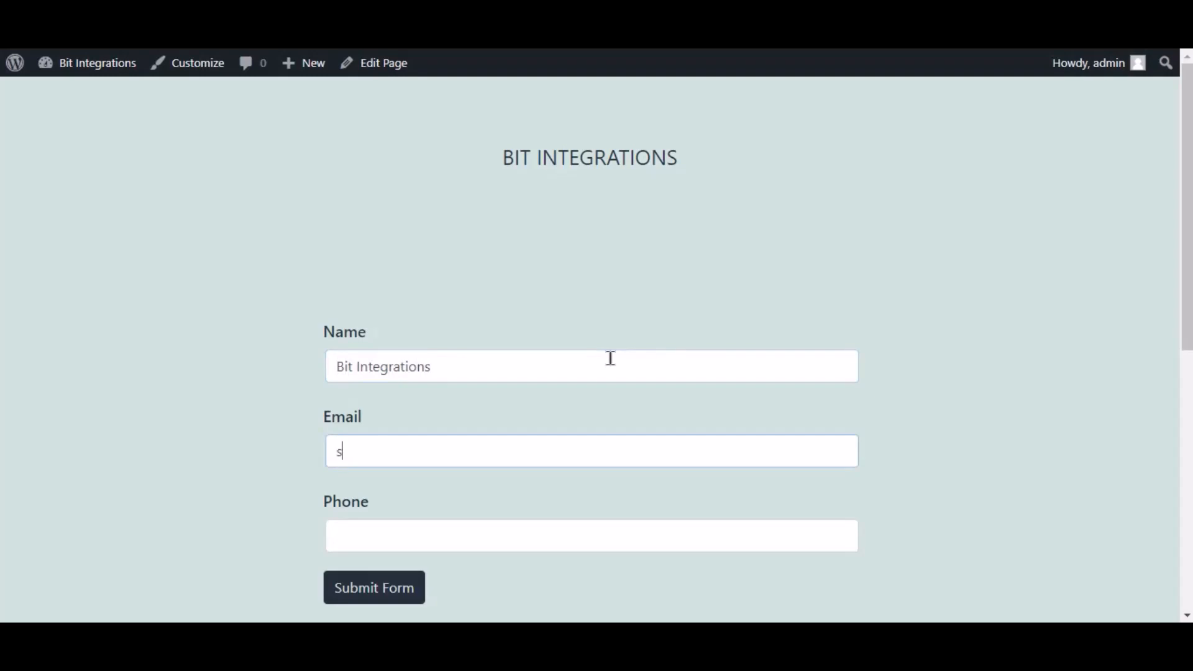
pyautogui.press('Tab')
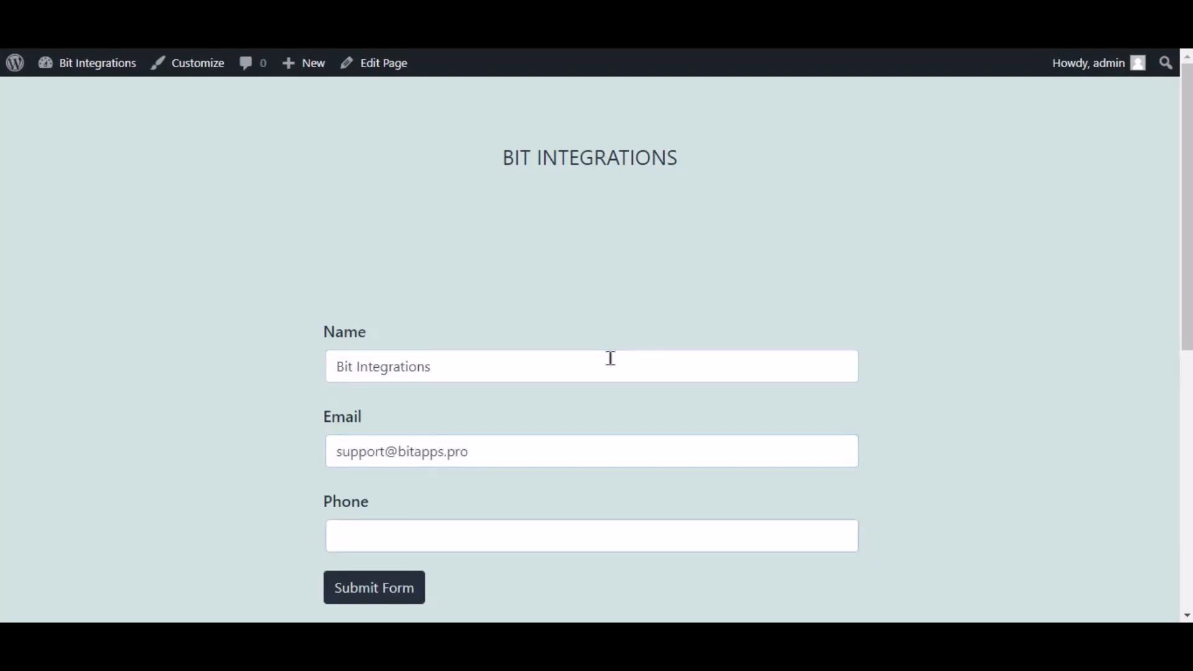
pyautogui.write('444555666')
pyautogui.click(416, 592)
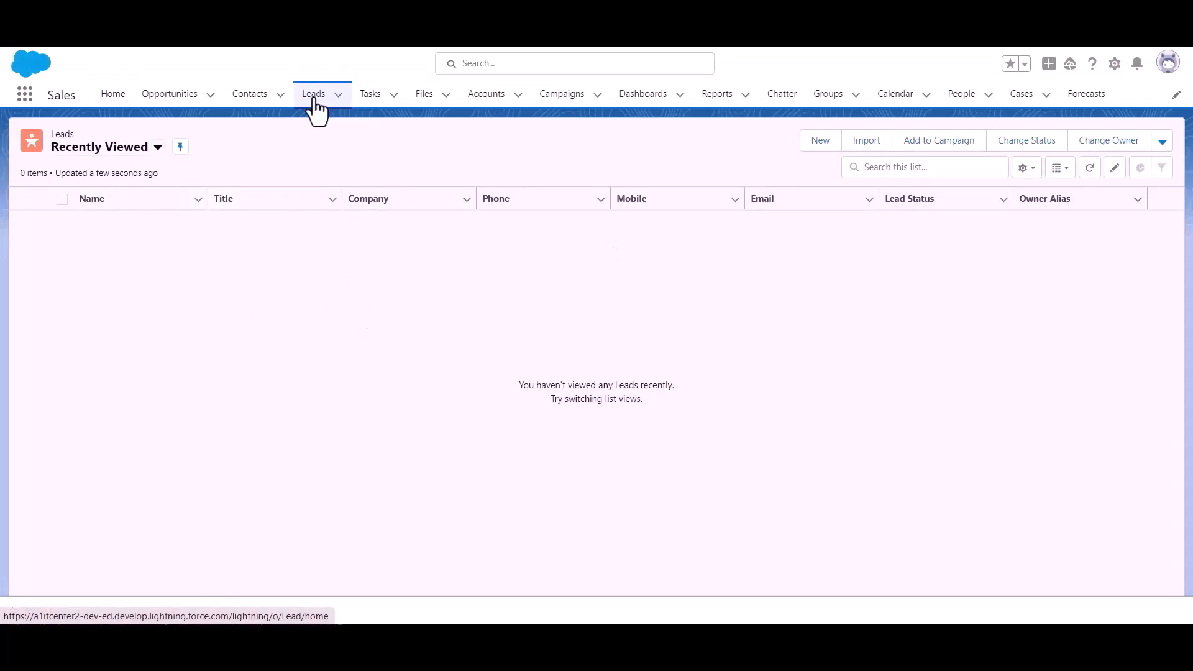
# Step: Reload the Salesforce Leads list to check for the new Bit Apps lead
pyautogui.click(313, 98)
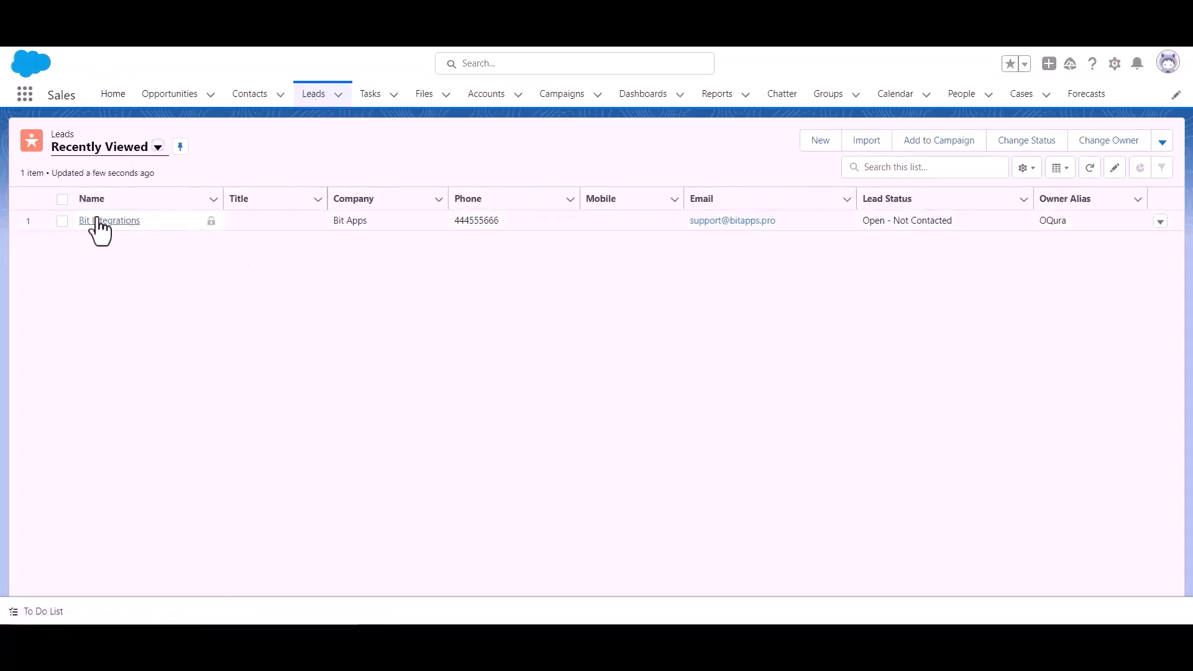